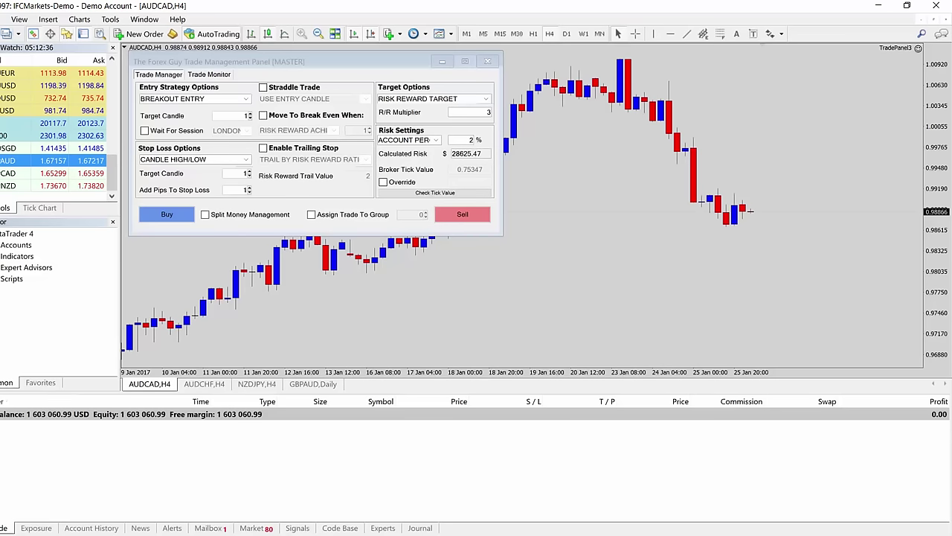
- Try out the Straddle Trade option for the AUDCAD breakout entry and switch it off again
mouse_move(266, 76)
mouse_down()
mouse_move(255, 104)
mouse_move(350, 116)
mouse_up()
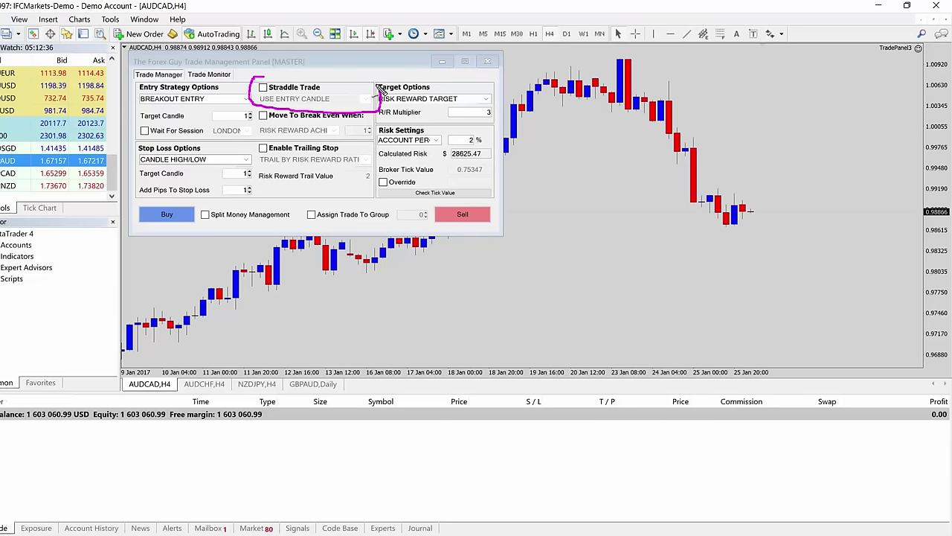
key(Escape)
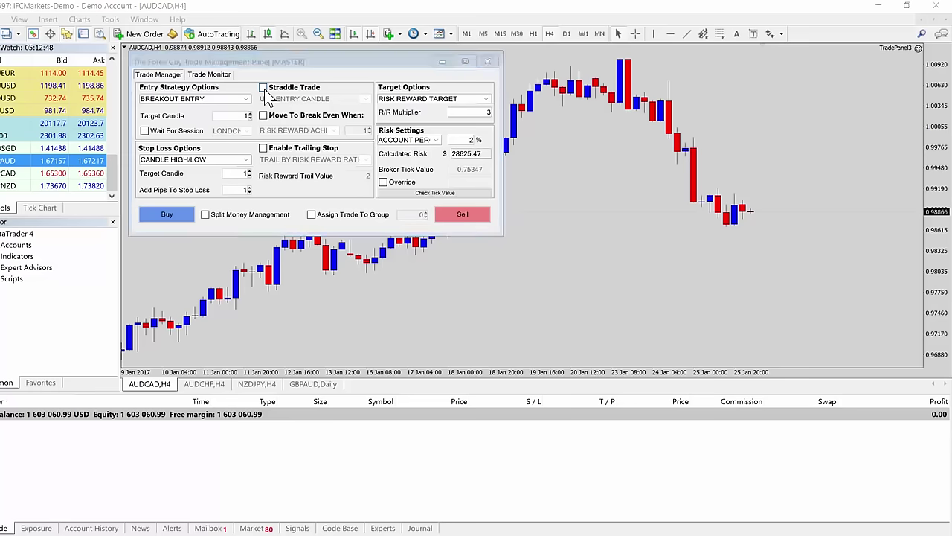
click(264, 88)
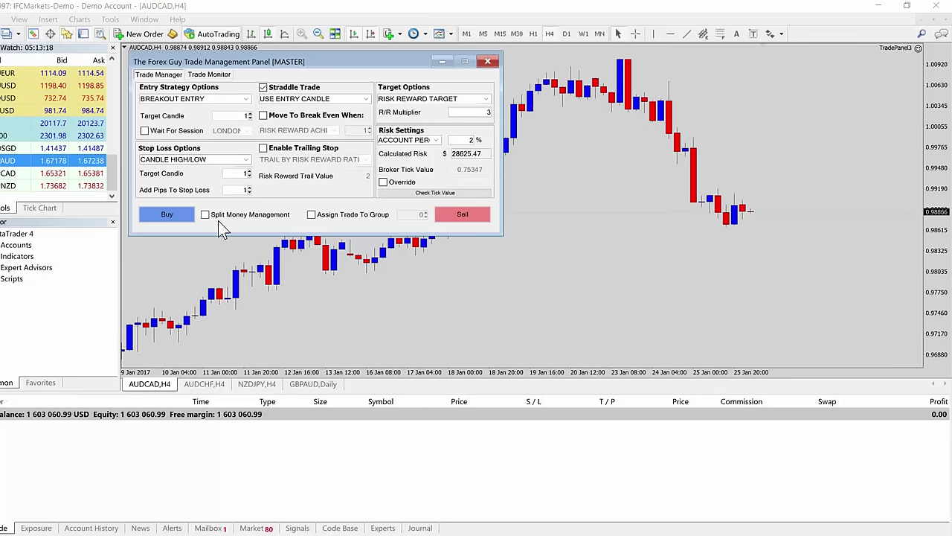
drag(168, 237, 176, 199)
drag(328, 91, 339, 77)
drag(163, 230, 184, 232)
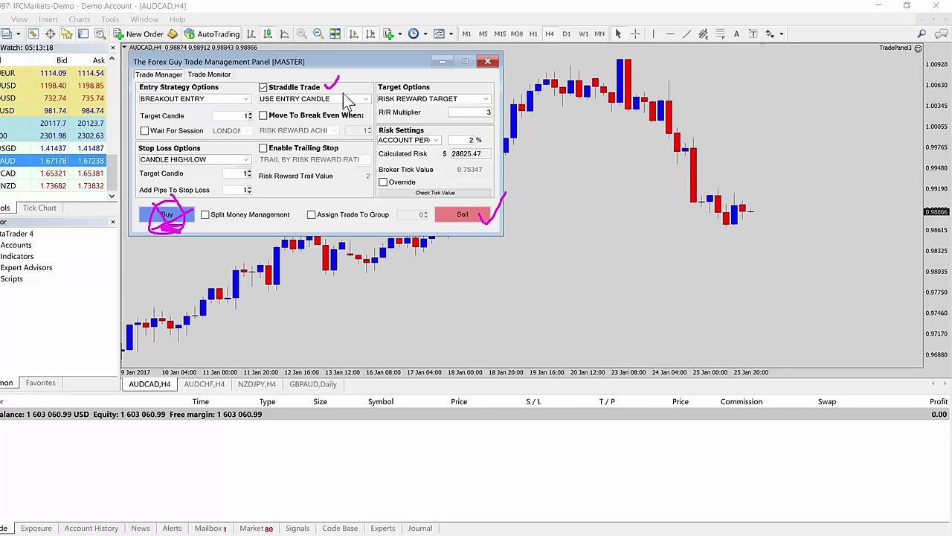
drag(334, 99, 350, 98)
key(Escape)
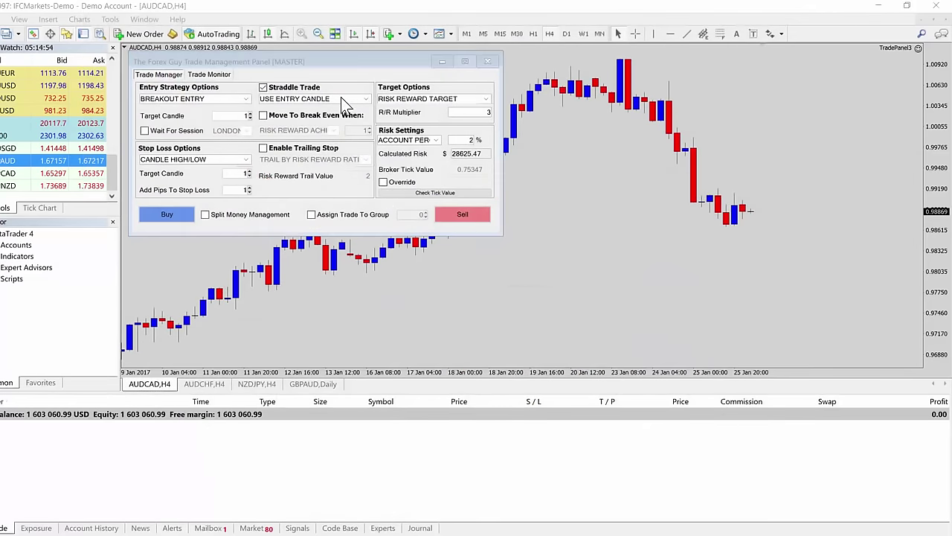
click(263, 88)
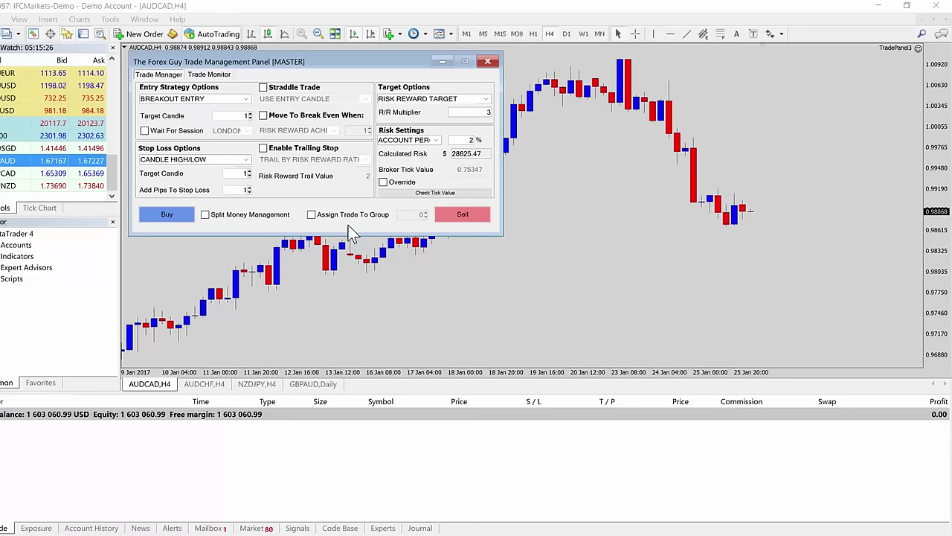
- Assign the trade to group 1 and place both a buy and a sell breakout order on AUDCAD
drag(747, 195, 733, 221)
click(716, 224)
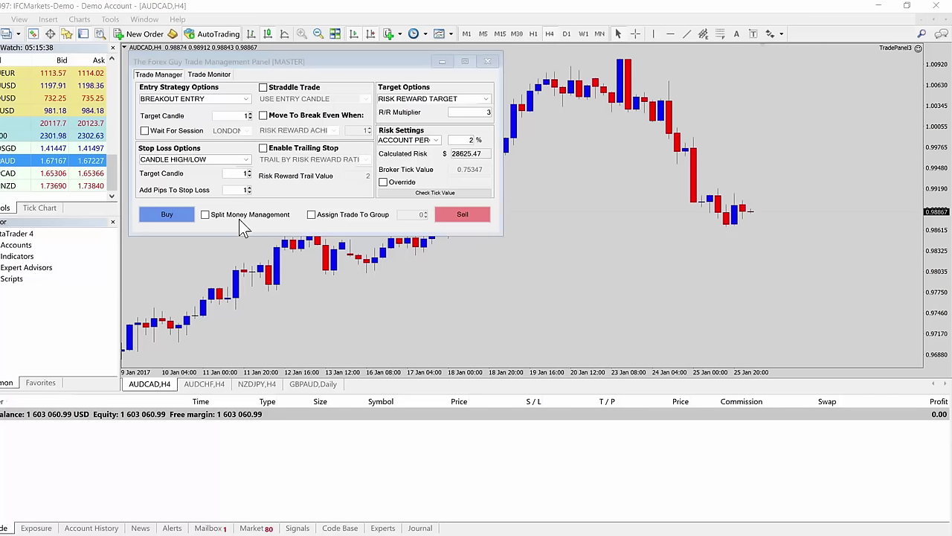
click(312, 214)
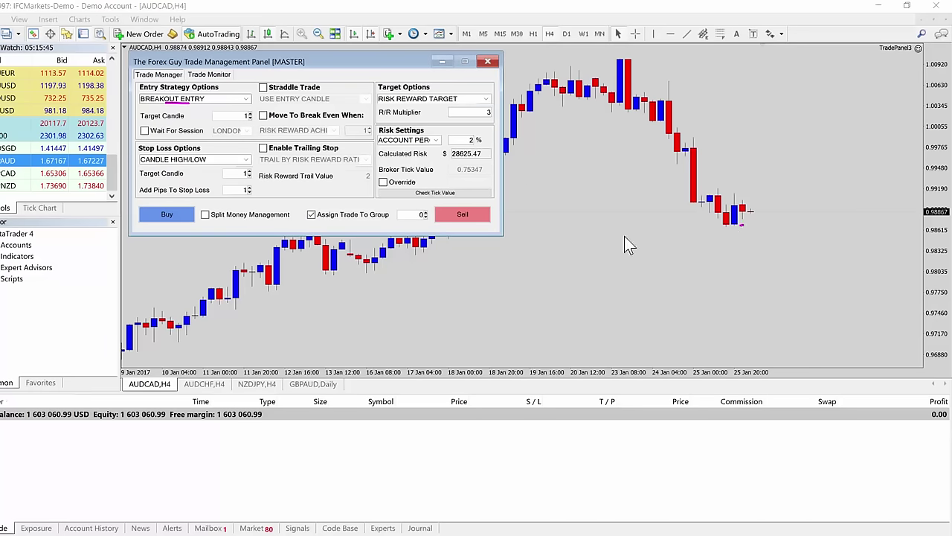
click(425, 212)
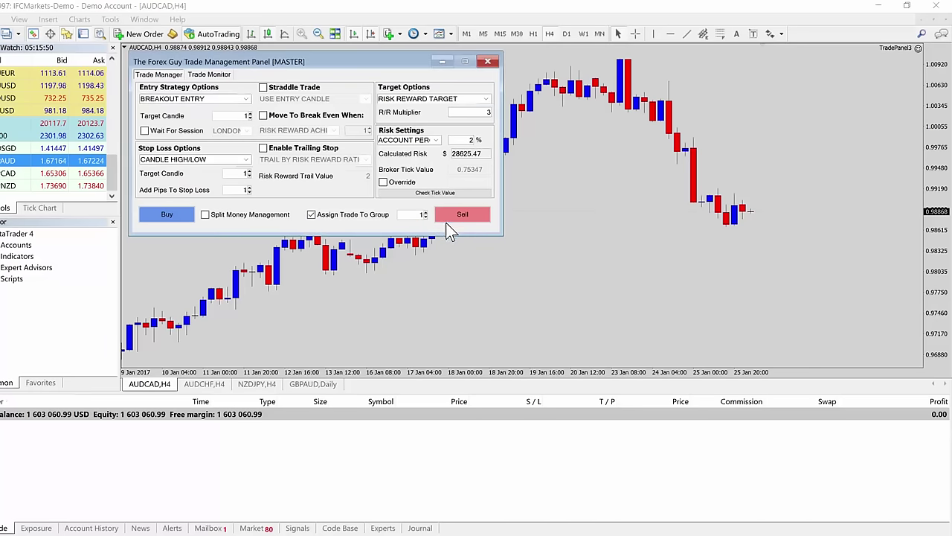
click(169, 213)
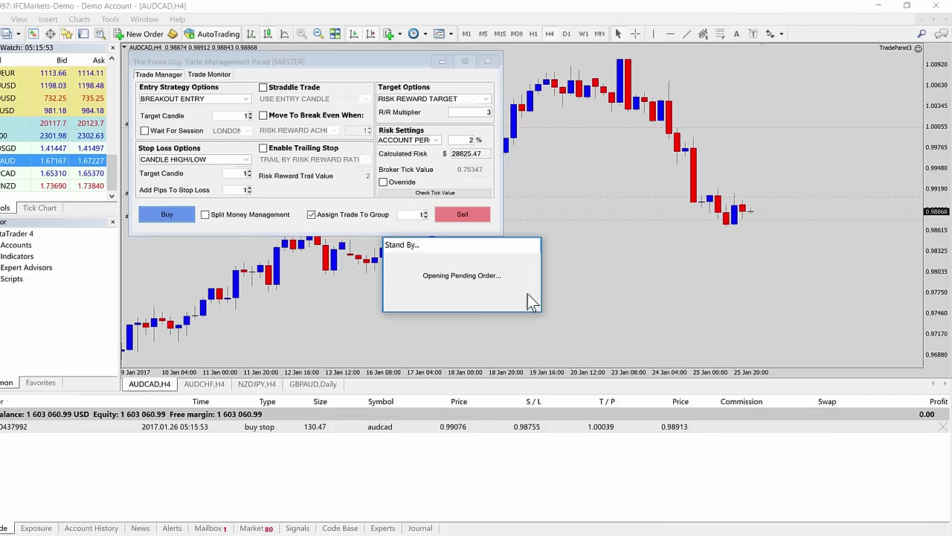
click(462, 217)
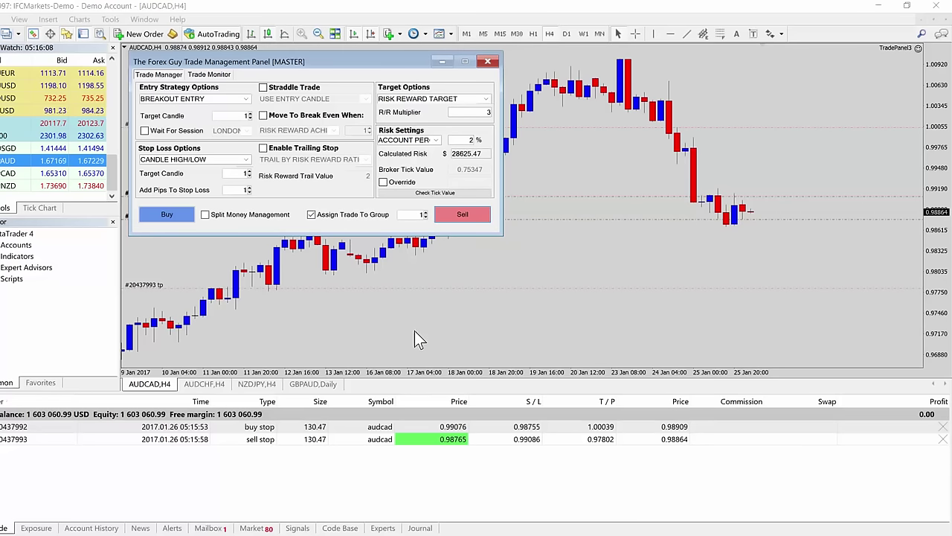
- Remove the first AUDCAD order from the trade monitor's control and return to the trade manager settings
click(214, 76)
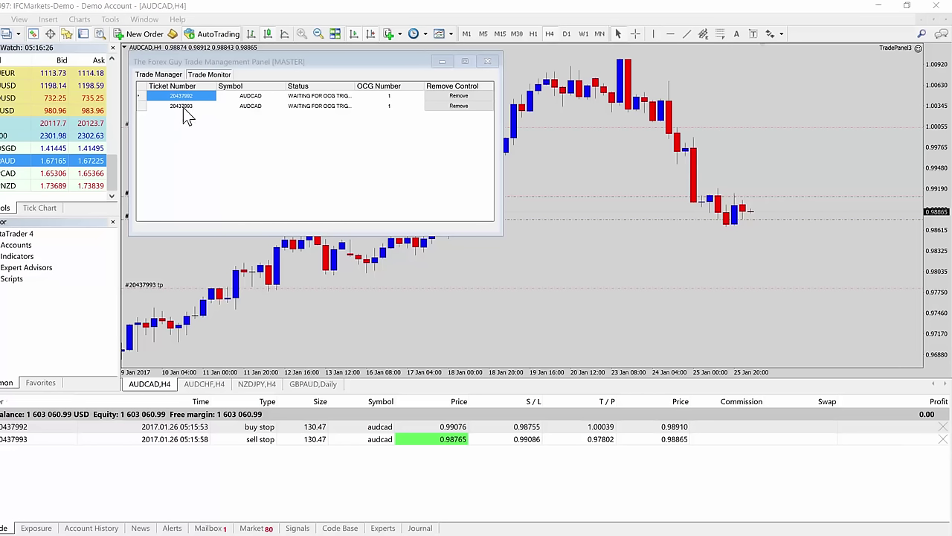
mouse_move(194, 87)
mouse_down()
mouse_move(163, 108)
mouse_move(199, 119)
mouse_move(411, 108)
mouse_move(405, 83)
mouse_move(269, 72)
mouse_move(182, 104)
mouse_up()
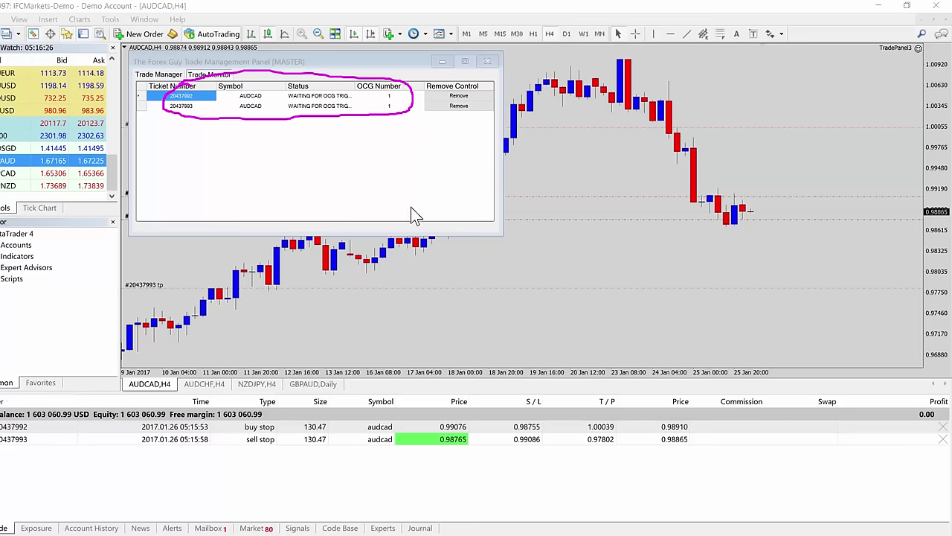
key(Escape)
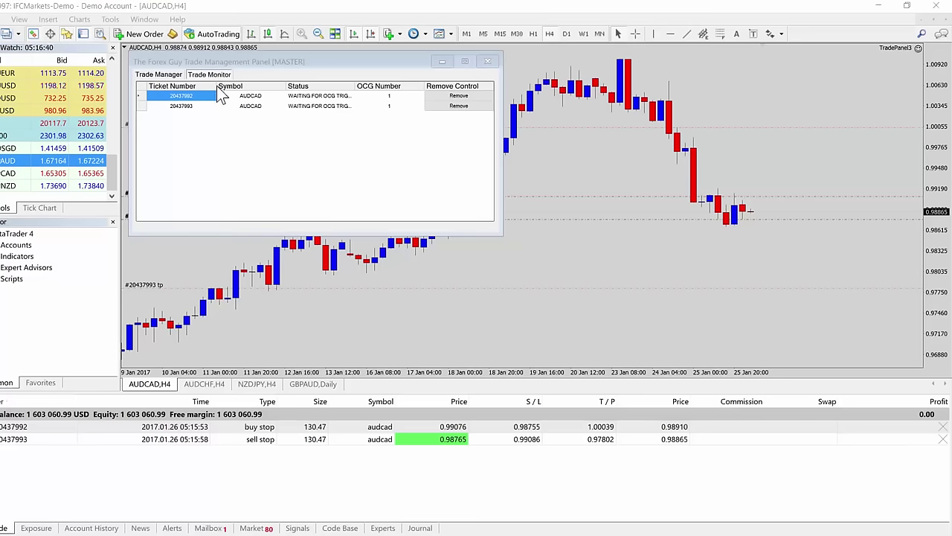
click(458, 95)
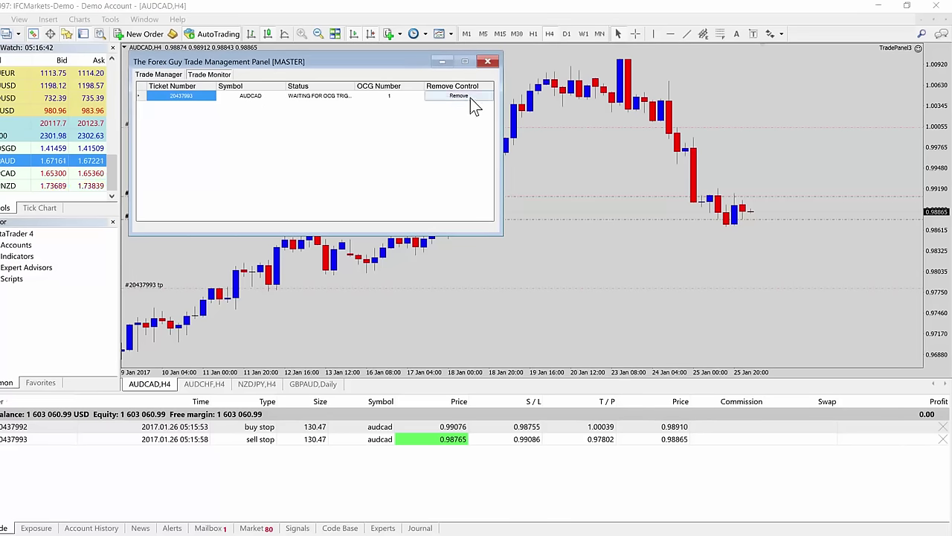
click(167, 76)
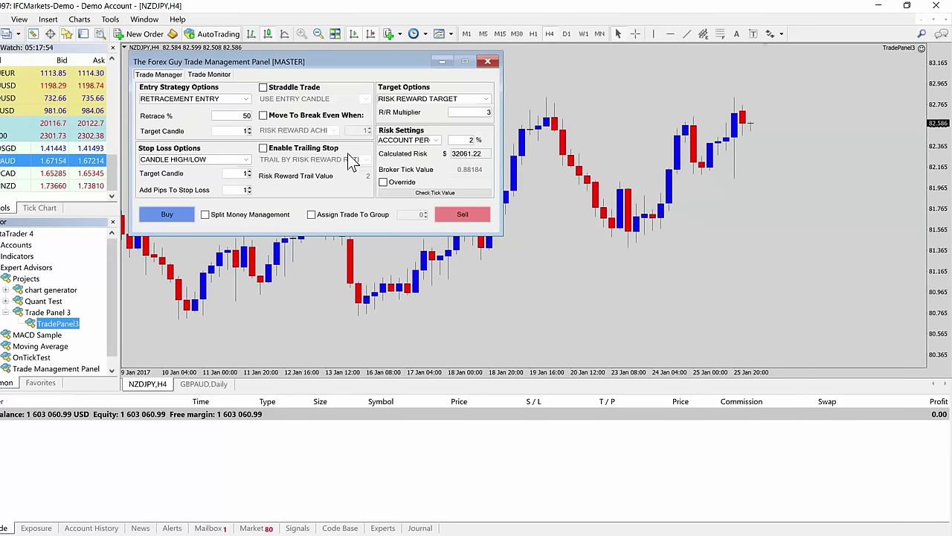
- Enable Straddle Trade for the NZDJPY retracement entry with the USE ENTRY CANDLE option
click(292, 88)
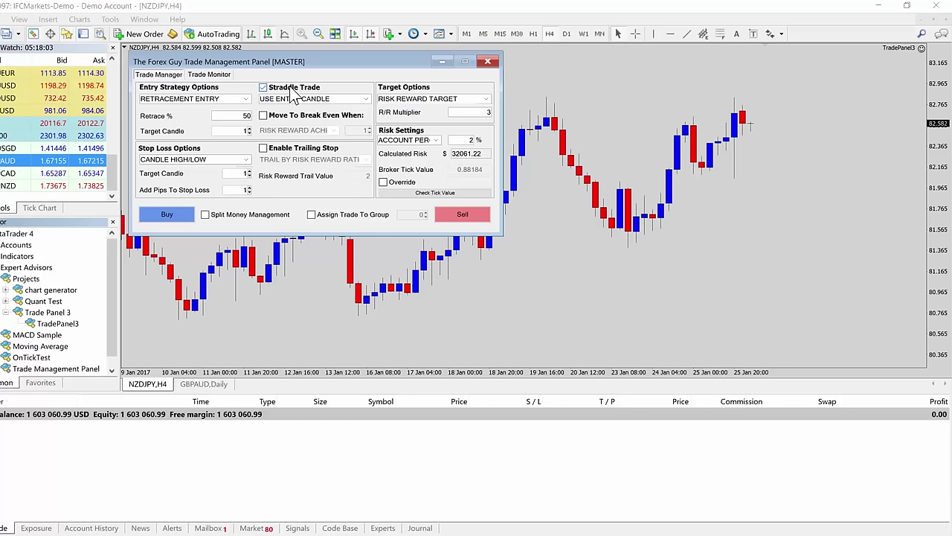
click(366, 99)
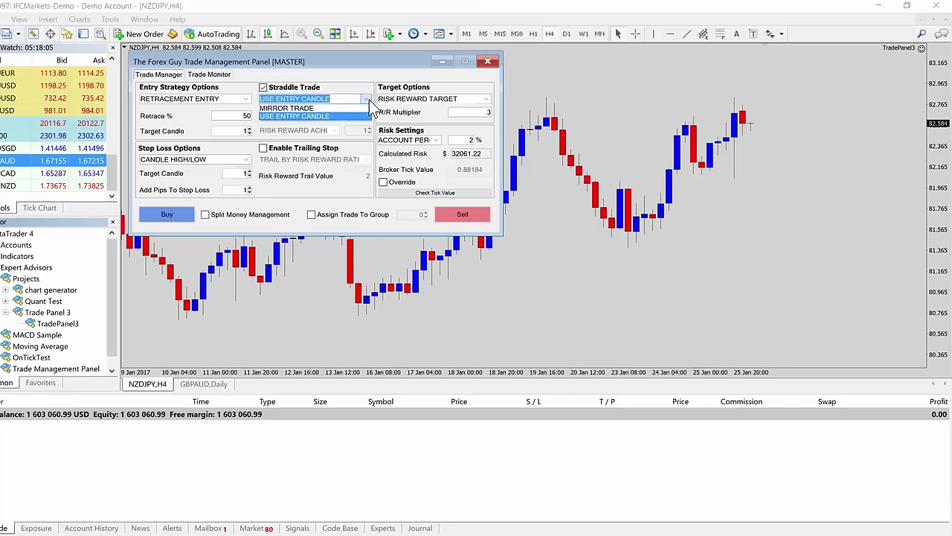
click(312, 117)
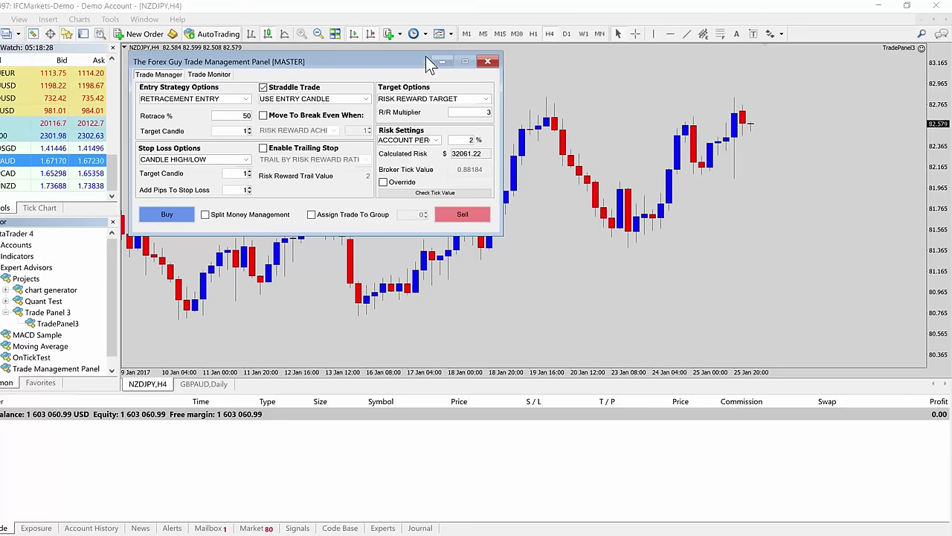
- Try the NO TARGET and MANUAL TARGET PRICE target options and switch back to RISK REWARD TARGET
click(483, 105)
click(479, 108)
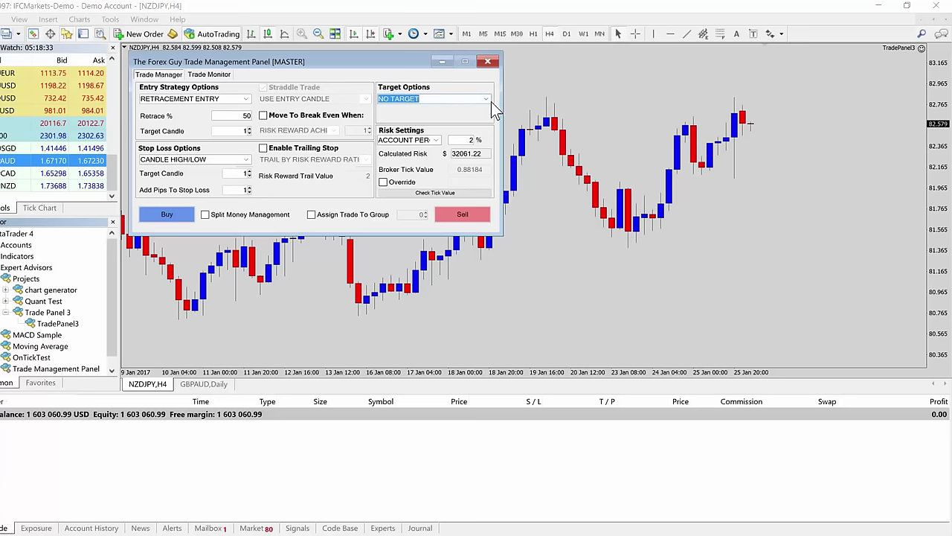
click(488, 102)
click(476, 128)
click(484, 101)
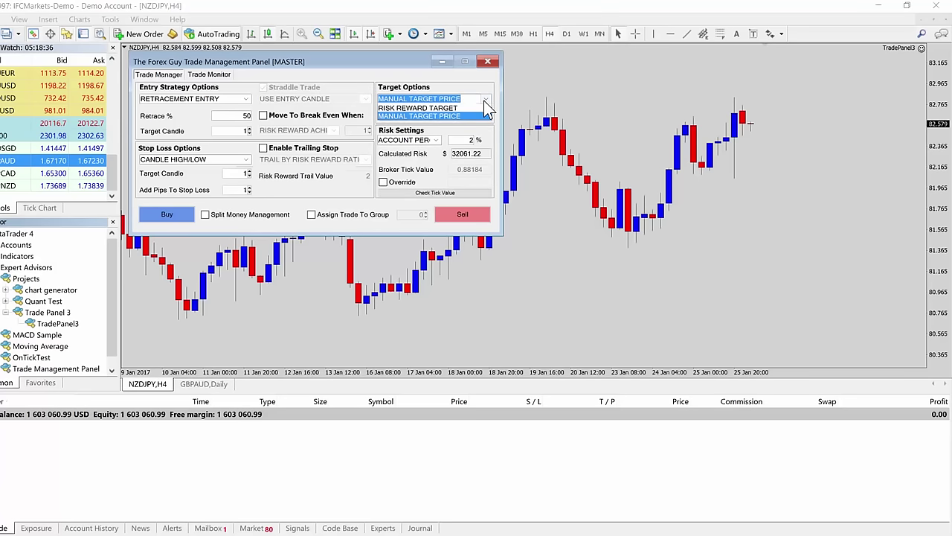
click(446, 113)
key(Up)
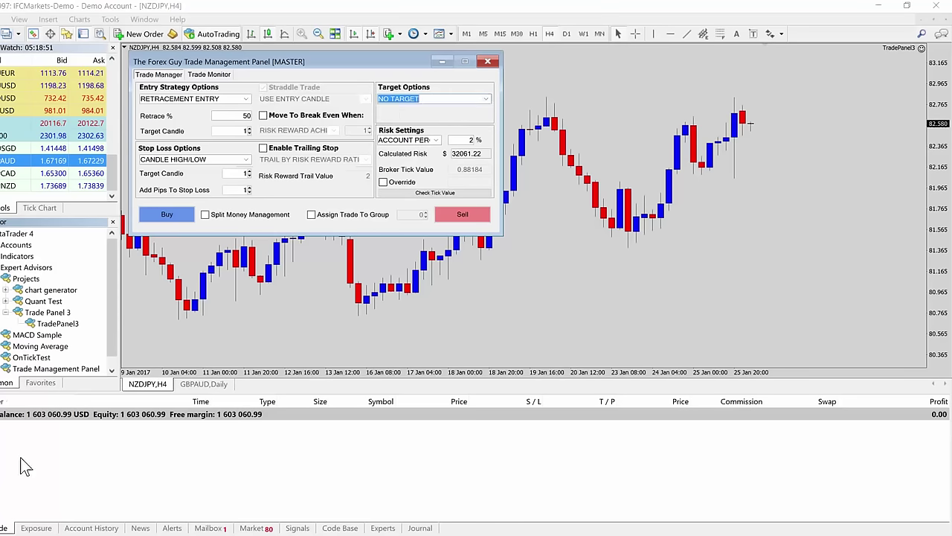
click(485, 99)
click(424, 112)
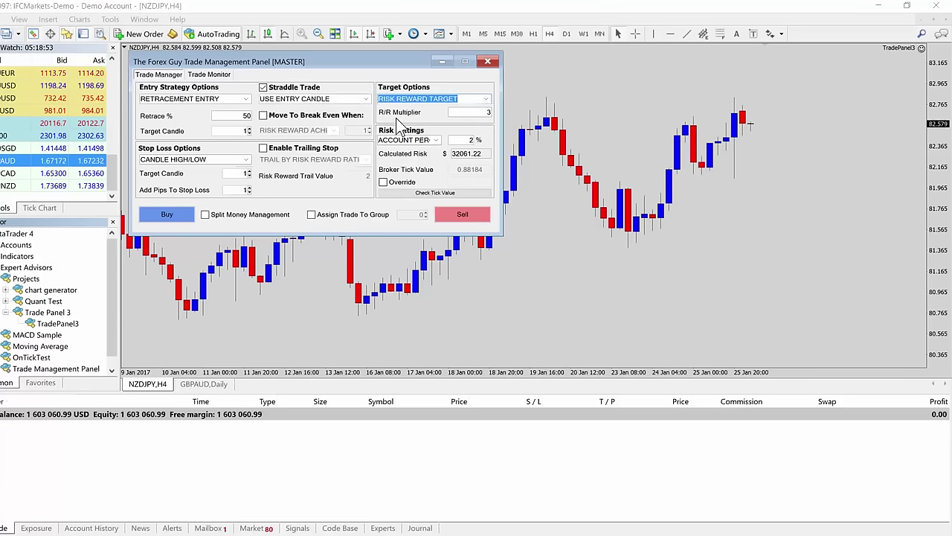
click(342, 117)
click(318, 117)
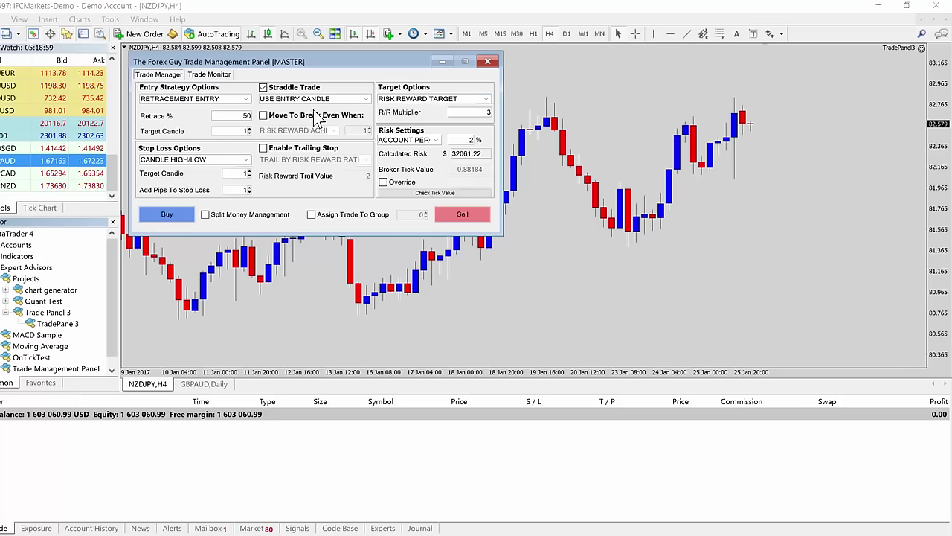
click(487, 99)
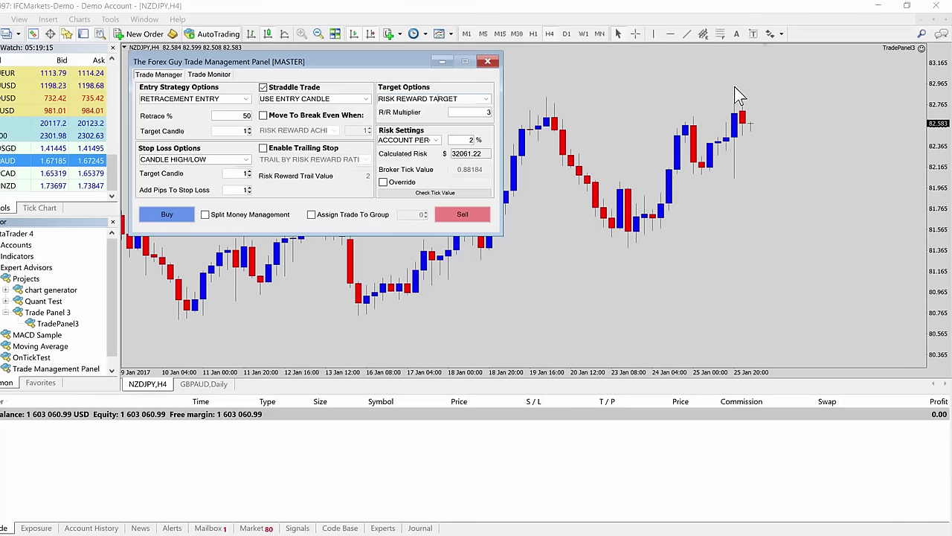
- Set the retracement entry's retrace percentage to 70
mouse_move(734, 86)
mouse_down()
mouse_move(721, 156)
mouse_move(725, 177)
mouse_move(740, 183)
mouse_move(744, 108)
mouse_up()
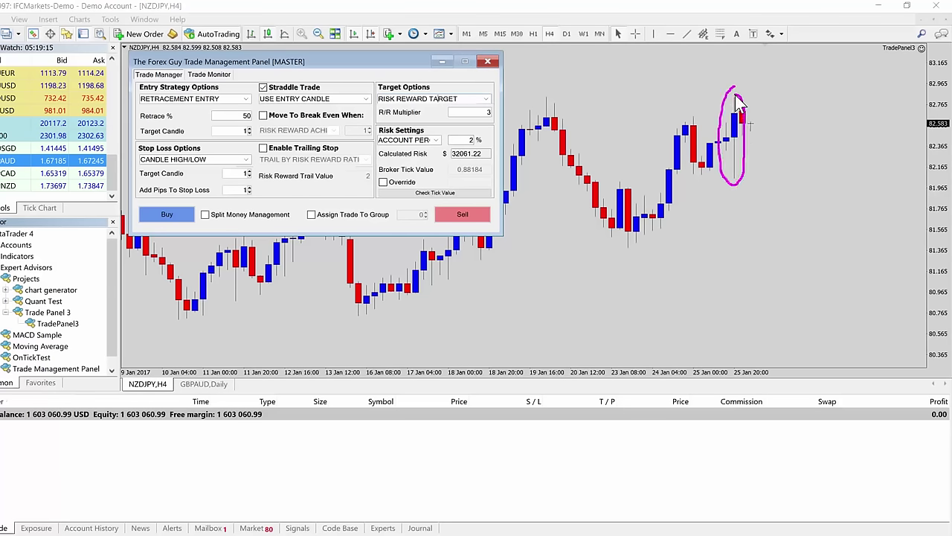
key(Escape)
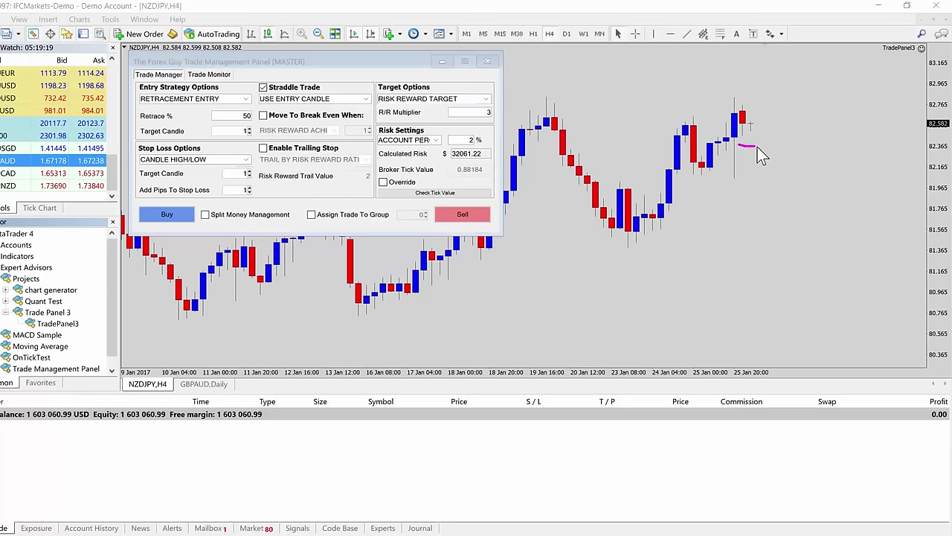
drag(758, 146, 762, 146)
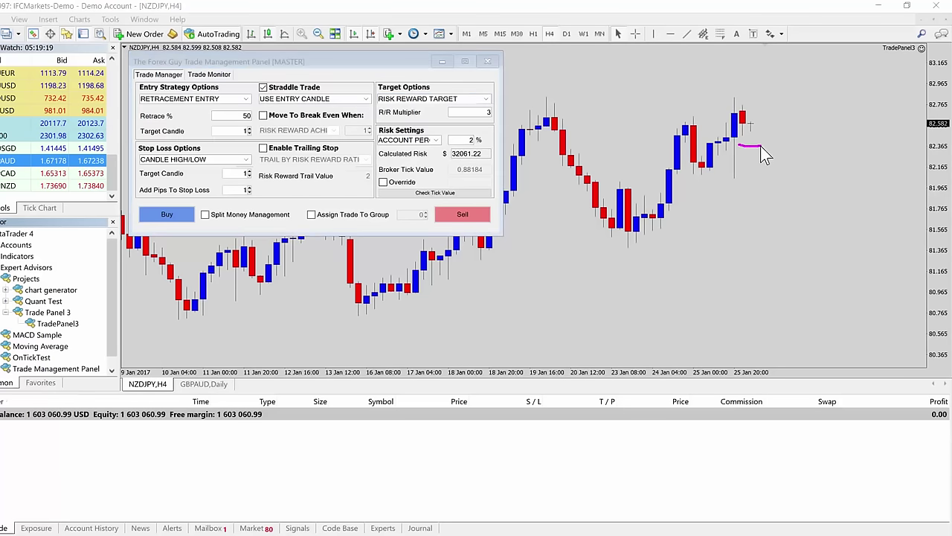
key(Escape)
click(242, 116)
text(70)
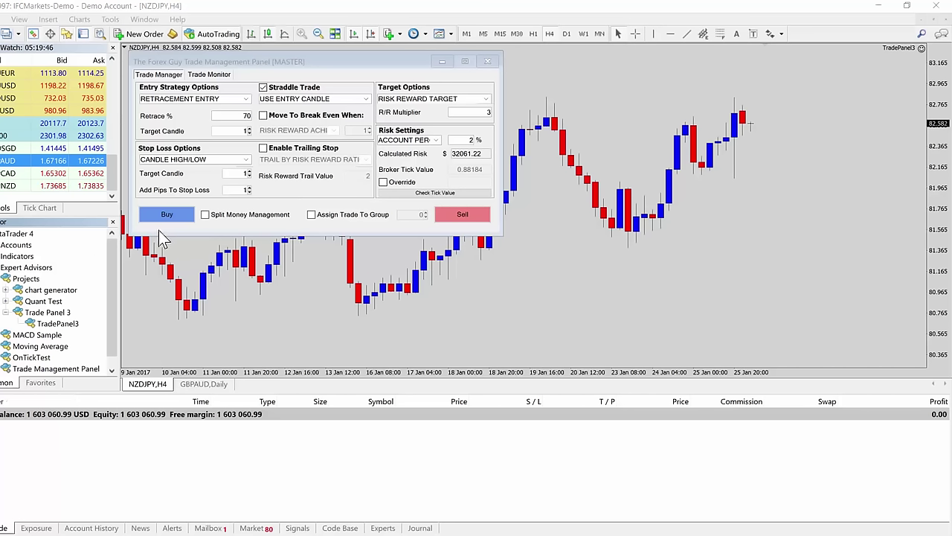
- Set the target candle of the retracement entry strategy to 2
drag(156, 228, 171, 227)
drag(494, 230, 471, 206)
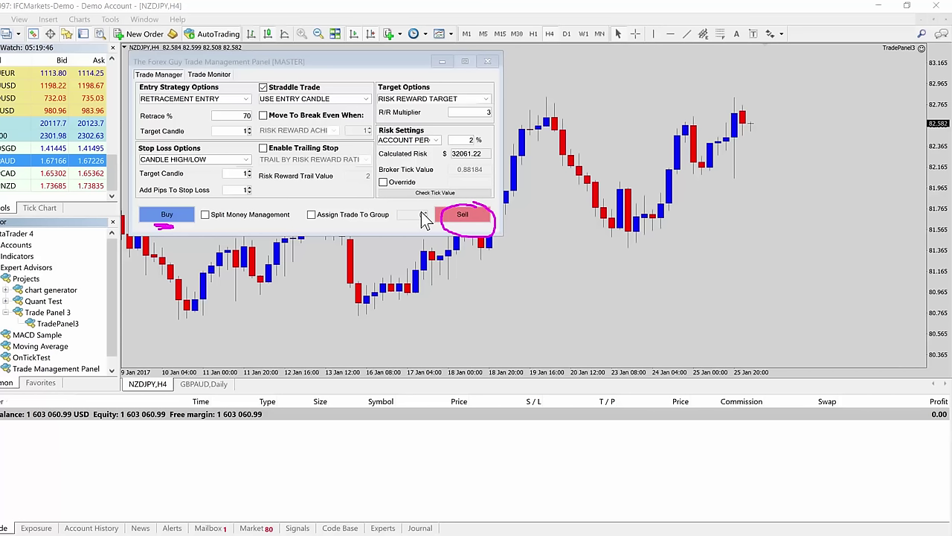
key(Escape)
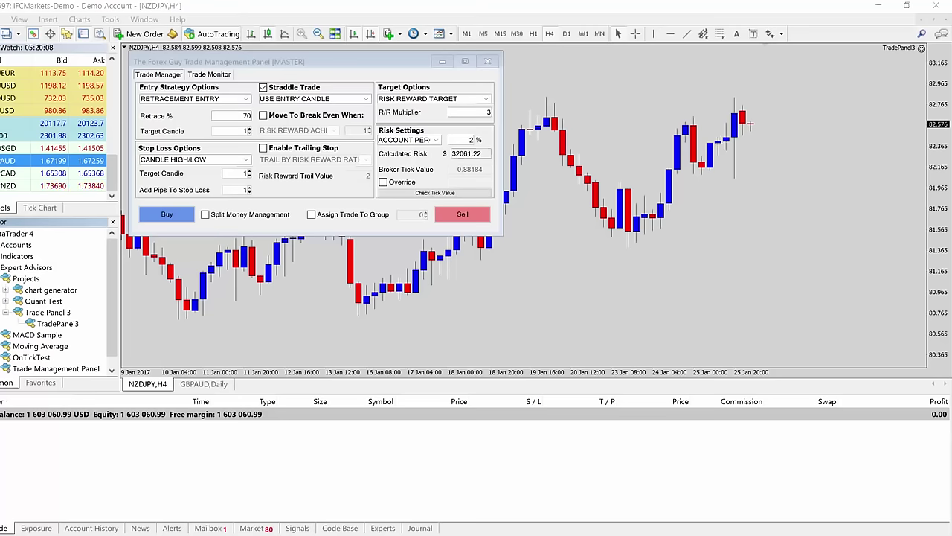
click(248, 128)
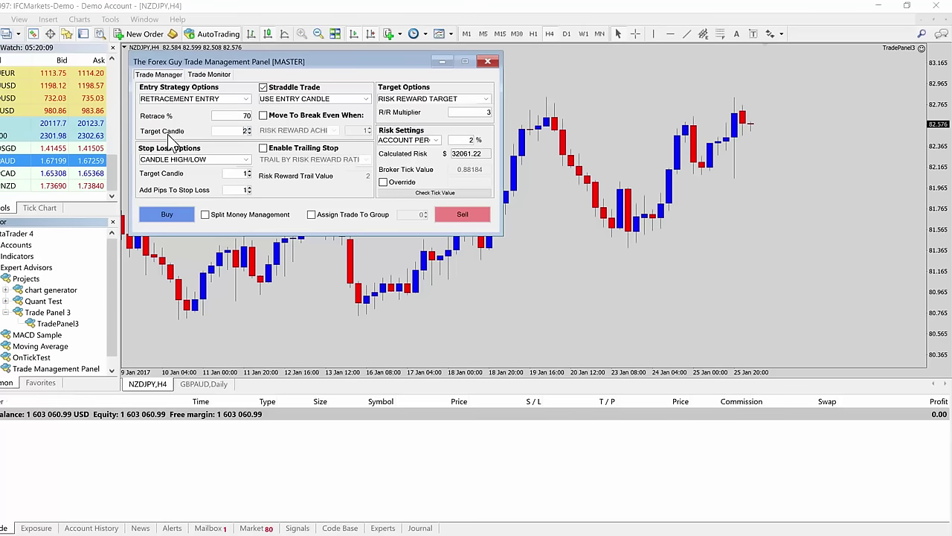
- Try to place the NZDJPY retracement buy order with the straddle enabled, and dismiss the resulting dialog
drag(162, 135, 194, 135)
mouse_move(340, 101)
mouse_down()
mouse_move(310, 81)
mouse_move(262, 86)
mouse_move(247, 112)
mouse_move(248, 93)
mouse_move(244, 127)
mouse_up()
key(Escape)
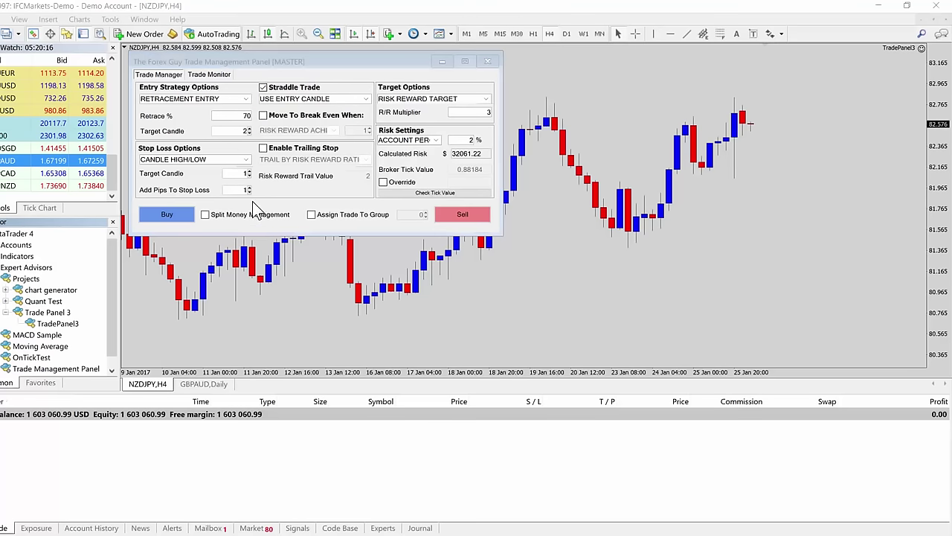
click(181, 221)
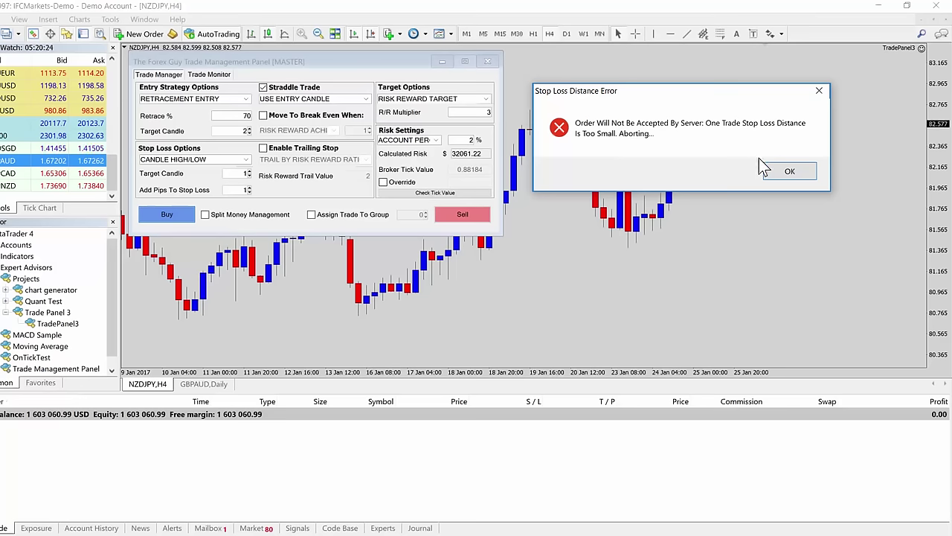
click(788, 172)
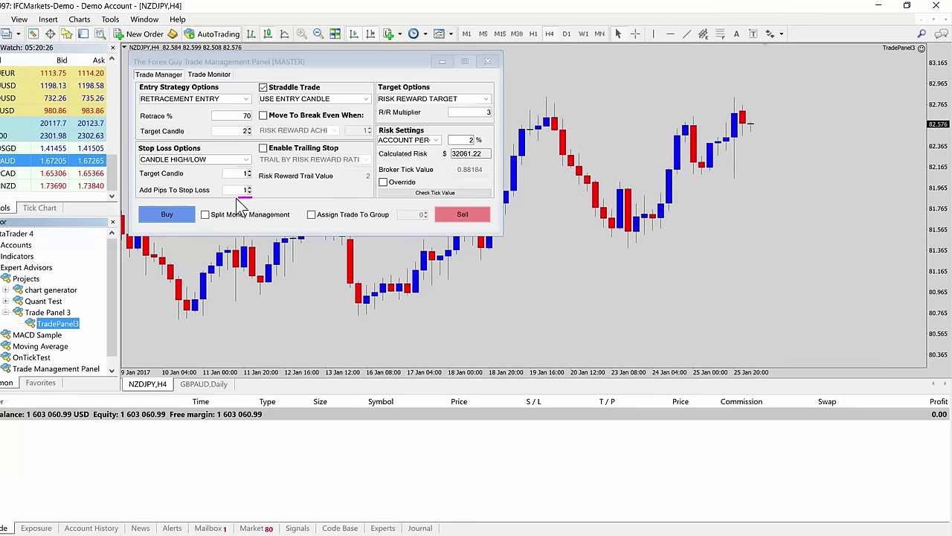
- Set the stop loss target candle to 2 and place the NZDJPY retracement buy order with the straddle enabled
drag(243, 179, 253, 179)
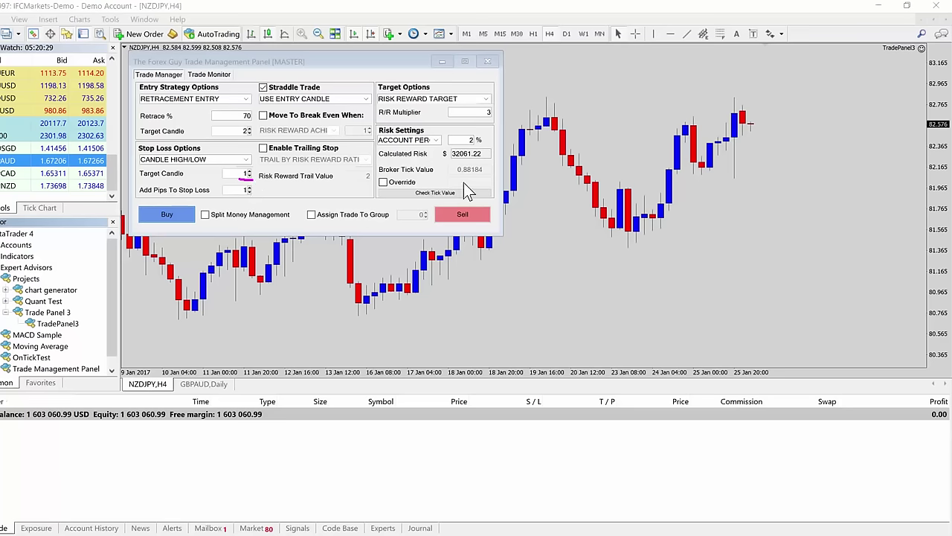
click(246, 168)
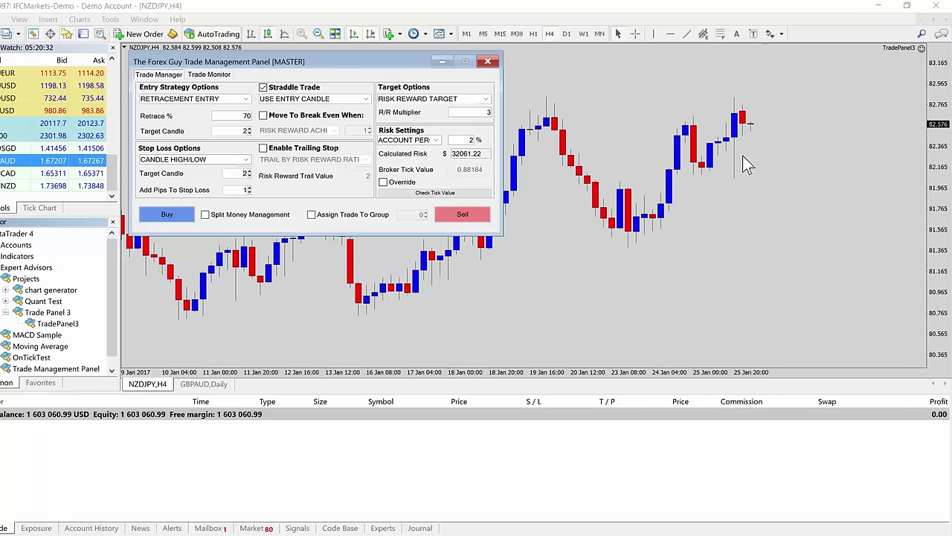
drag(742, 138, 750, 138)
click(761, 153)
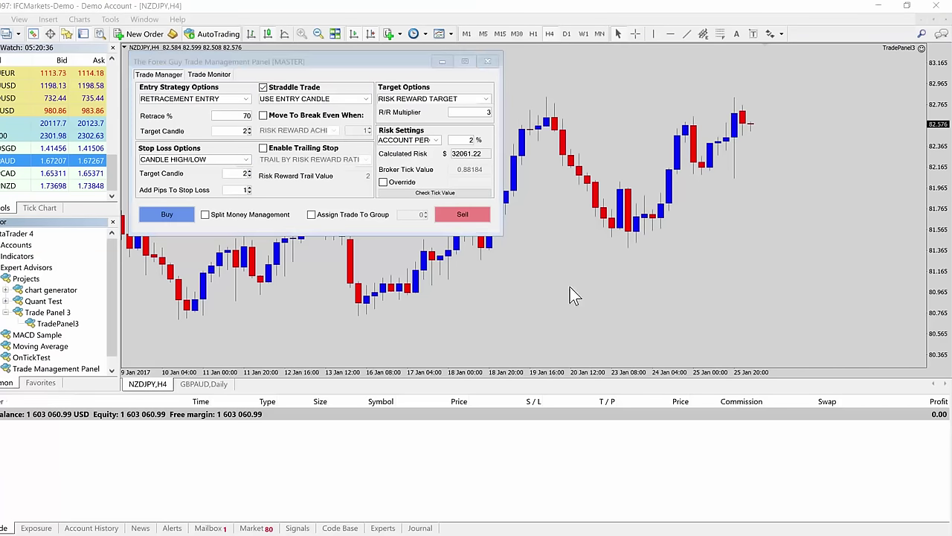
click(168, 215)
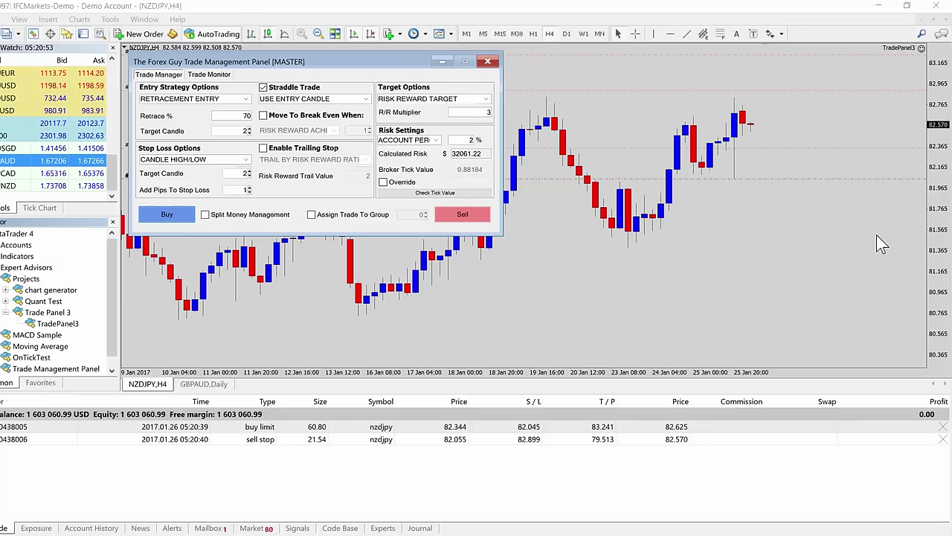
- Examine the panel's risk, straddle, retracement and stop loss settings against the pending NZDJPY orders on the chart
drag(400, 112, 424, 120)
drag(452, 161, 480, 169)
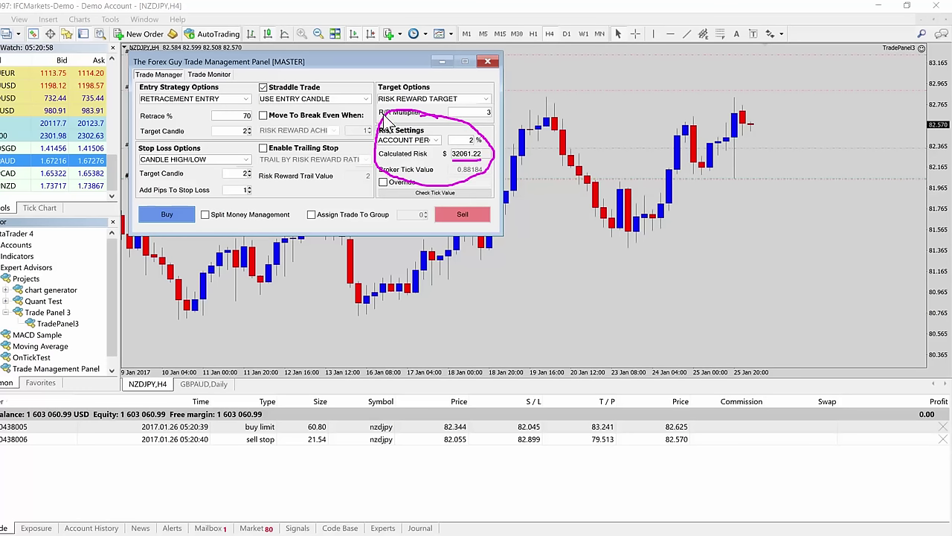
mouse_move(342, 83)
mouse_down()
mouse_move(381, 129)
mouse_move(223, 113)
mouse_up()
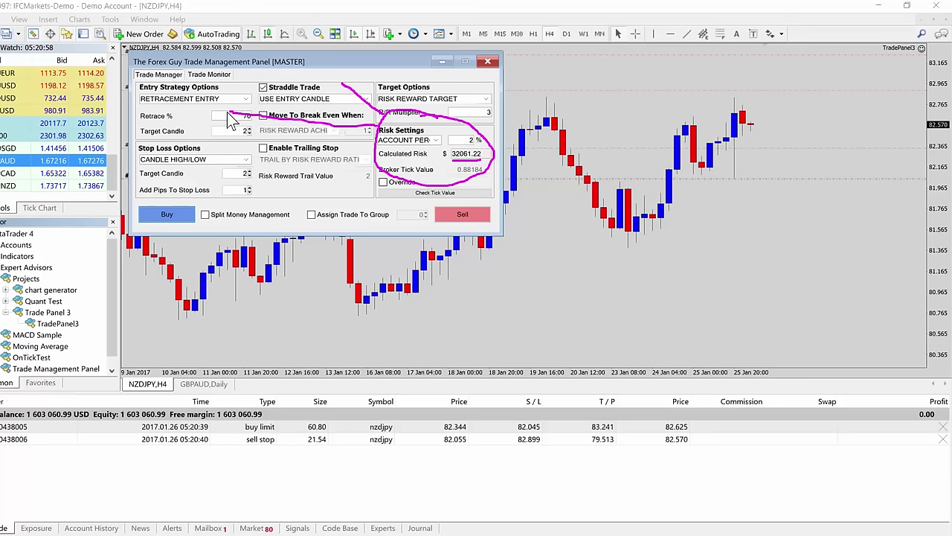
key(Escape)
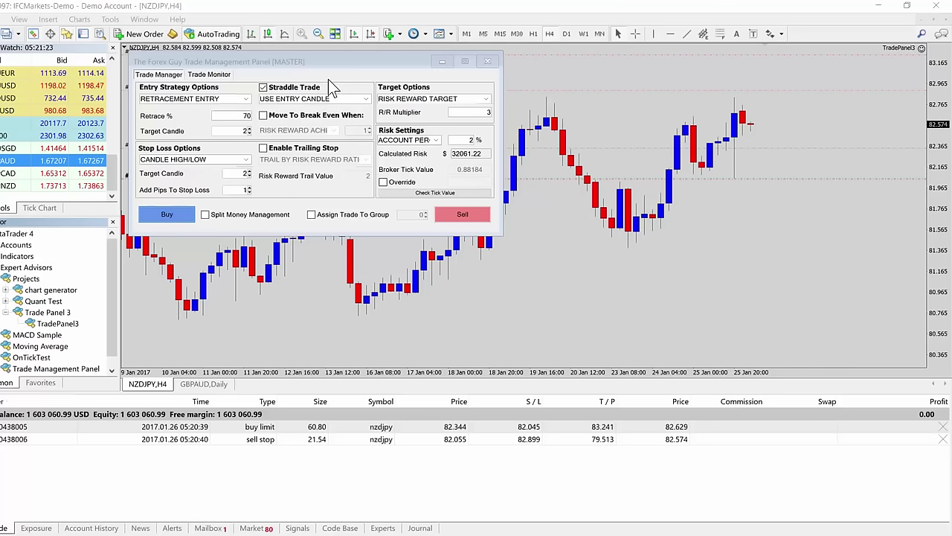
mouse_move(253, 88)
mouse_down()
mouse_move(331, 118)
mouse_move(362, 102)
mouse_move(336, 73)
mouse_move(272, 77)
mouse_up()
mouse_move(189, 78)
mouse_down()
mouse_move(137, 86)
mouse_move(137, 117)
mouse_move(231, 119)
mouse_move(221, 84)
mouse_move(175, 74)
mouse_up()
key(Escape)
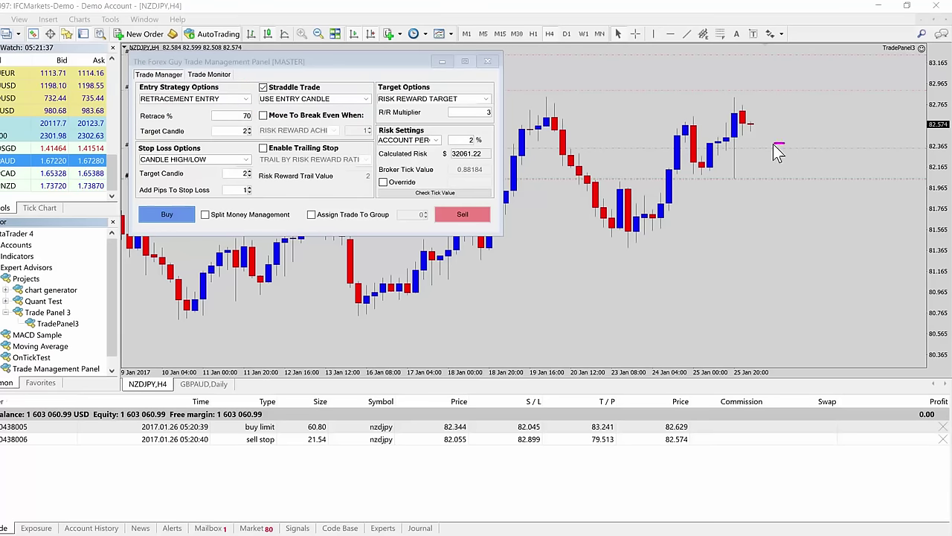
drag(787, 150, 778, 143)
drag(240, 119, 251, 119)
mouse_move(785, 137)
mouse_down()
mouse_move(803, 146)
mouse_move(815, 135)
mouse_up()
drag(733, 189, 743, 187)
drag(237, 136, 258, 134)
key(Escape)
drag(240, 181, 253, 181)
key(Escape)
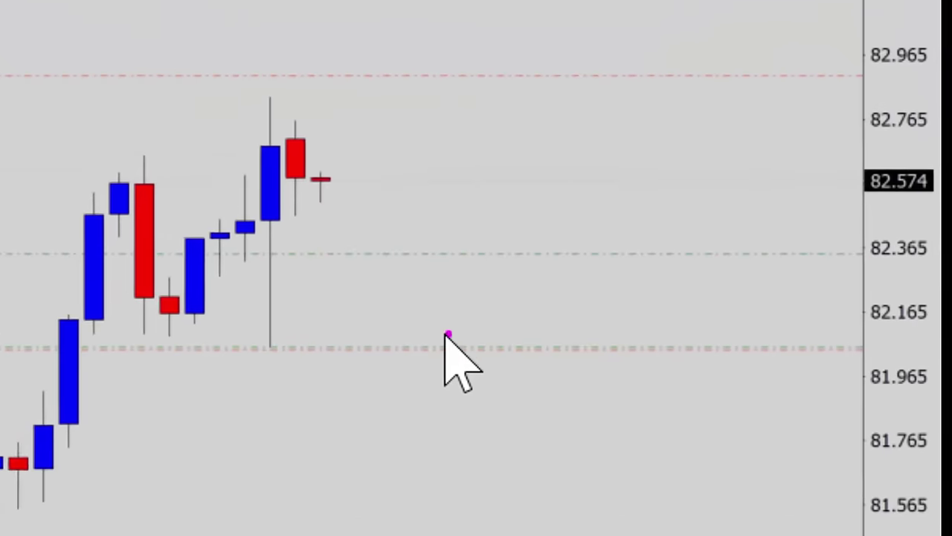
- Examine the entry and stop loss levels of the two straddle orders around the second candle on the chart
mouse_move(447, 335)
mouse_down()
mouse_move(438, 371)
mouse_move(459, 334)
mouse_move(446, 330)
mouse_up()
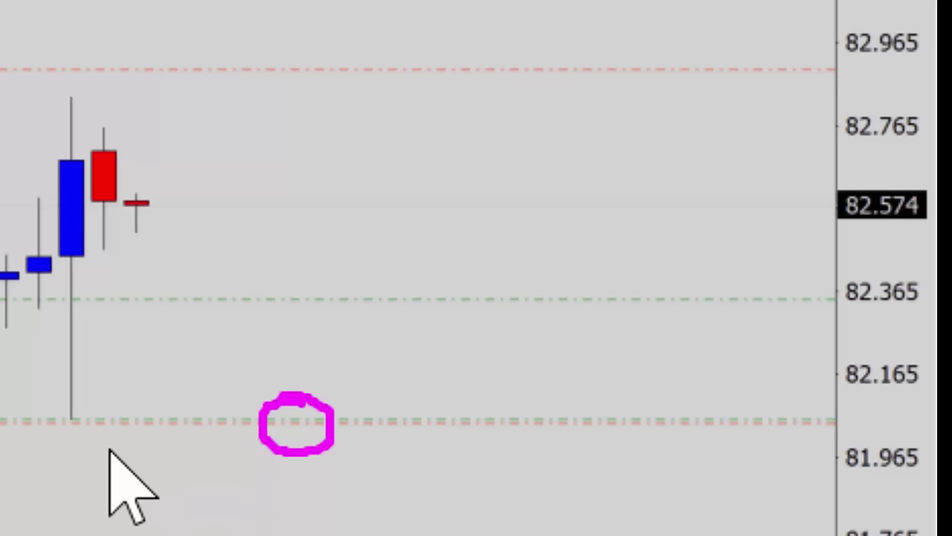
drag(85, 417, 178, 421)
drag(73, 67, 173, 70)
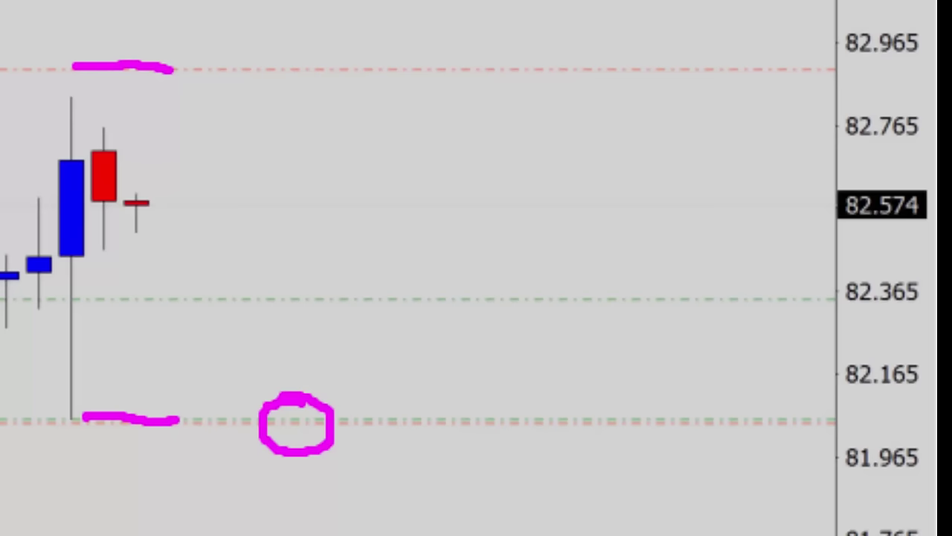
key(Escape)
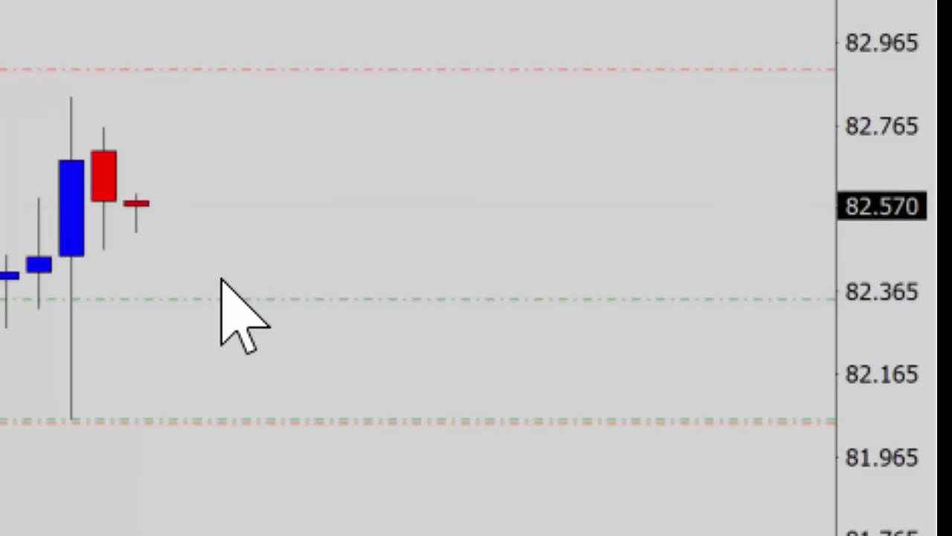
drag(320, 71, 370, 70)
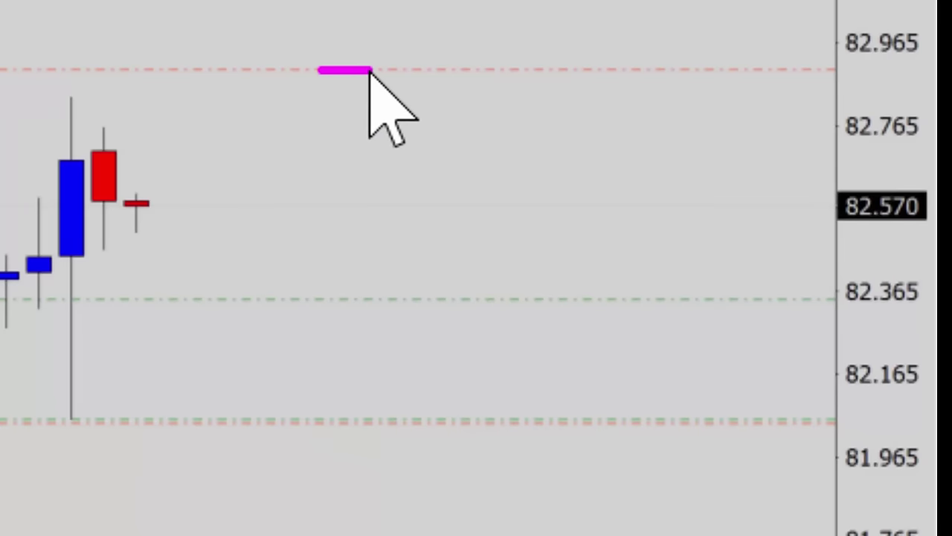
drag(333, 428, 381, 422)
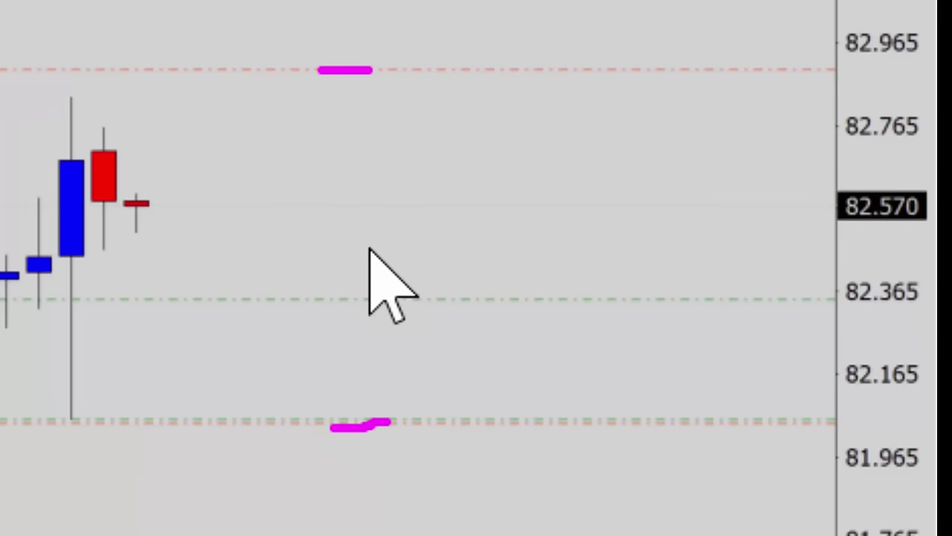
key(Escape)
drag(298, 300, 372, 301)
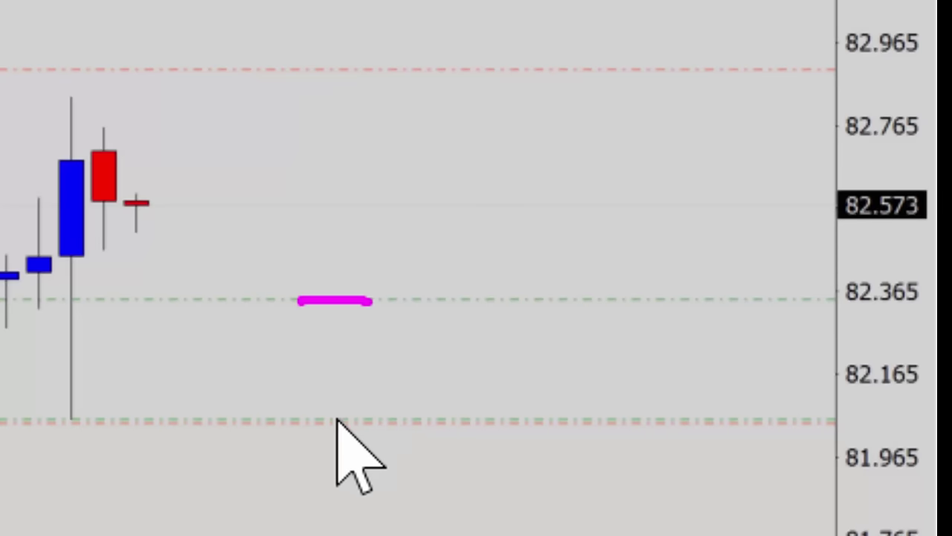
drag(329, 427, 400, 419)
key(Escape)
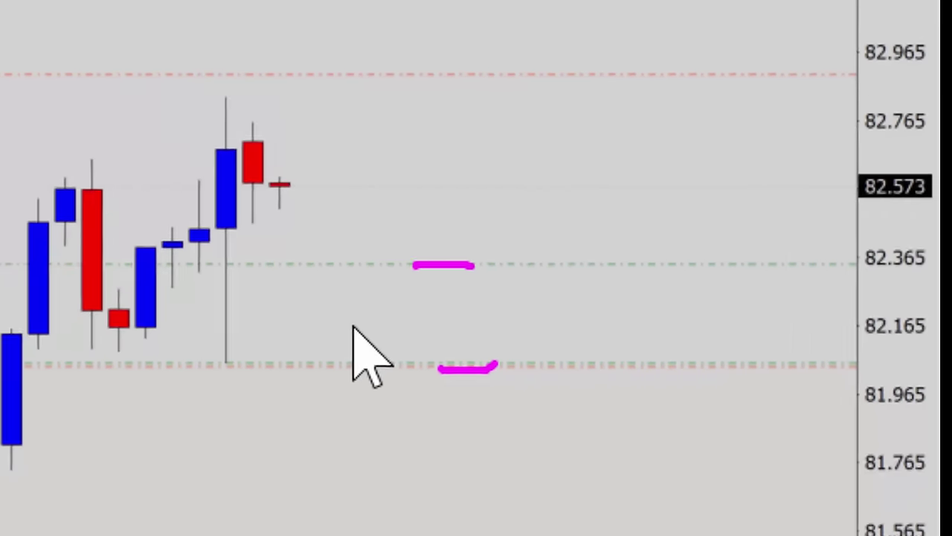
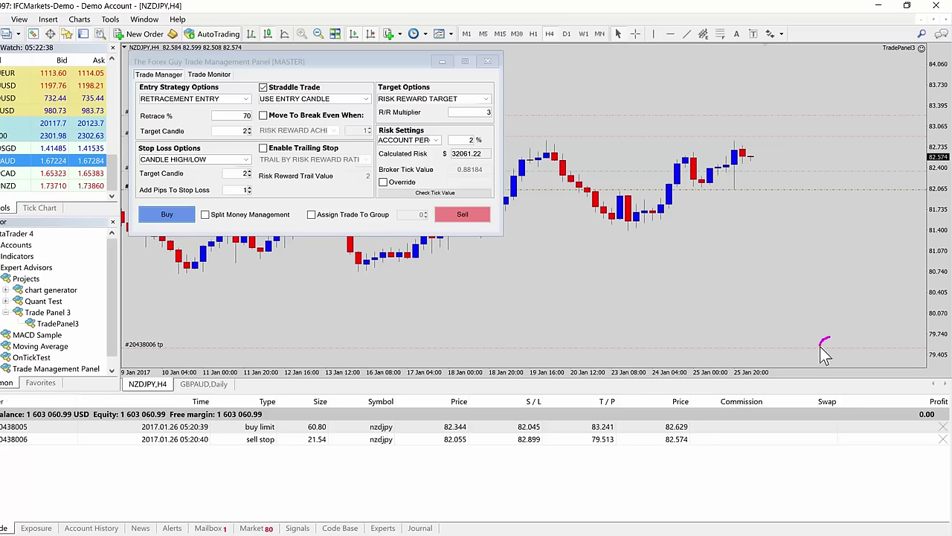
- Examine the take profit levels of both straddle orders and the possible price paths from the current candle
drag(843, 353, 841, 342)
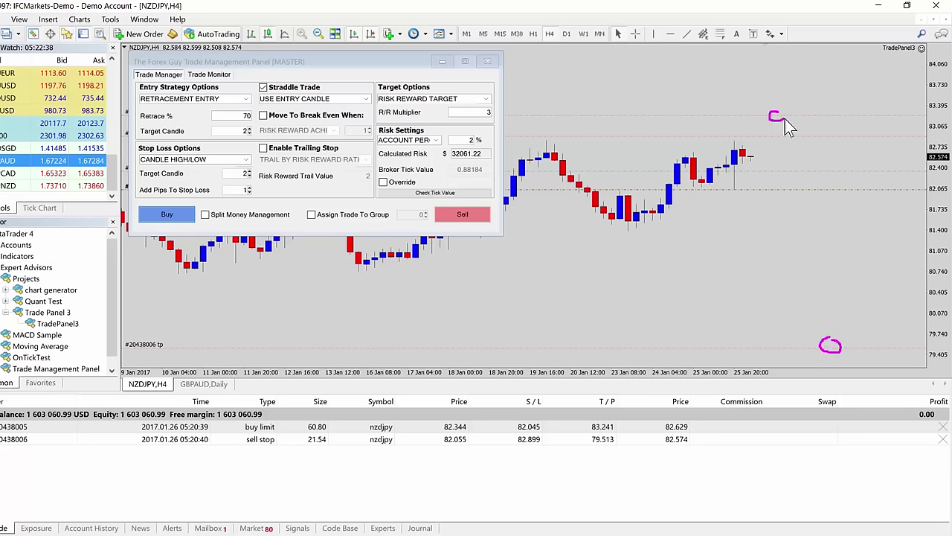
drag(785, 118, 782, 113)
drag(158, 224, 176, 224)
key(Escape)
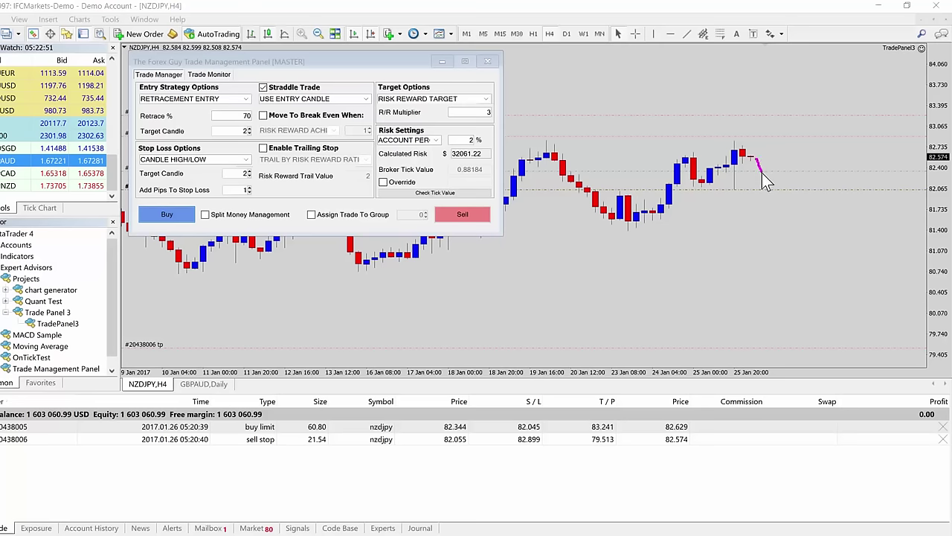
drag(805, 133, 809, 116)
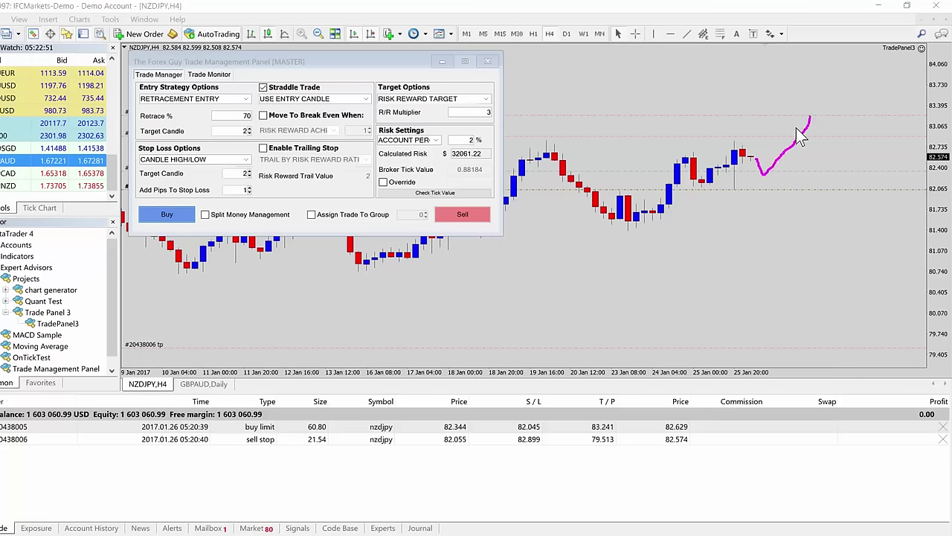
key(Escape)
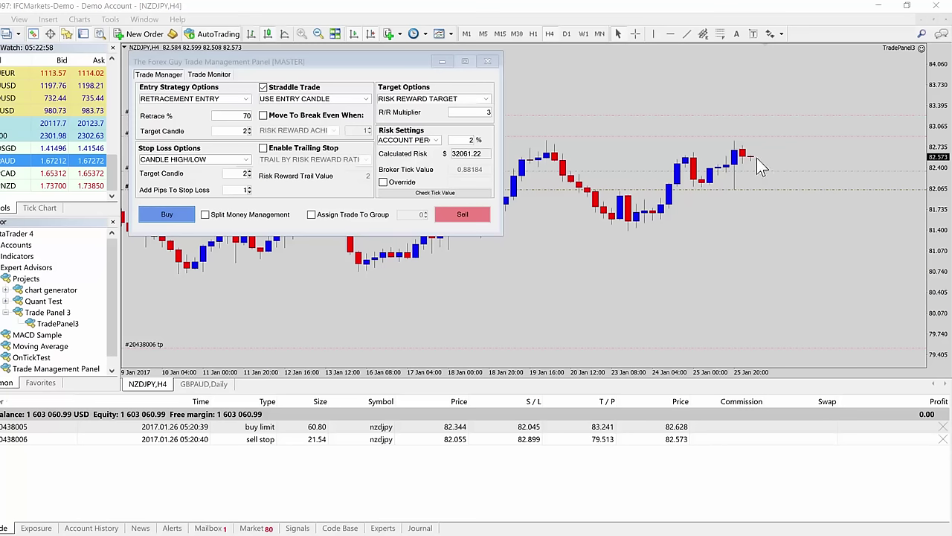
mouse_move(757, 158)
mouse_down()
mouse_move(786, 168)
mouse_move(795, 161)
mouse_move(763, 177)
mouse_move(771, 196)
mouse_up()
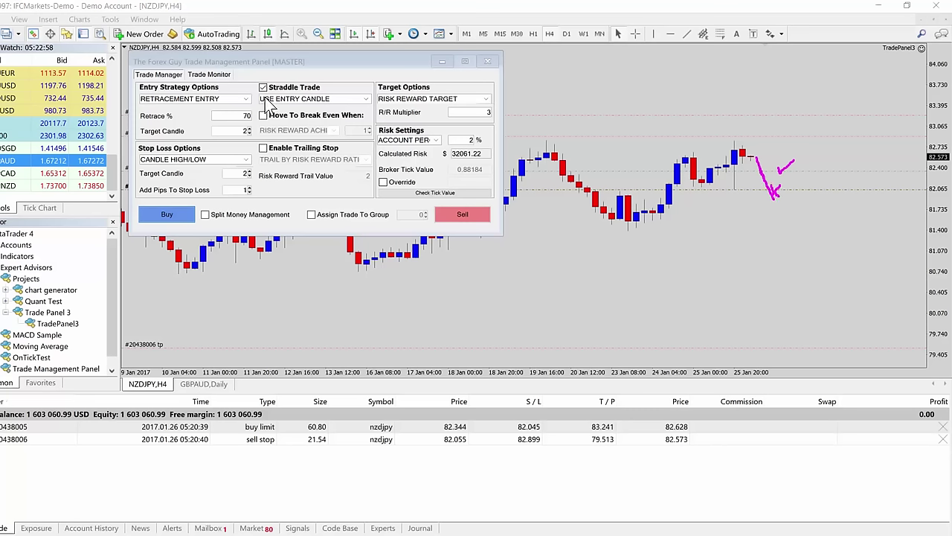
key(Escape)
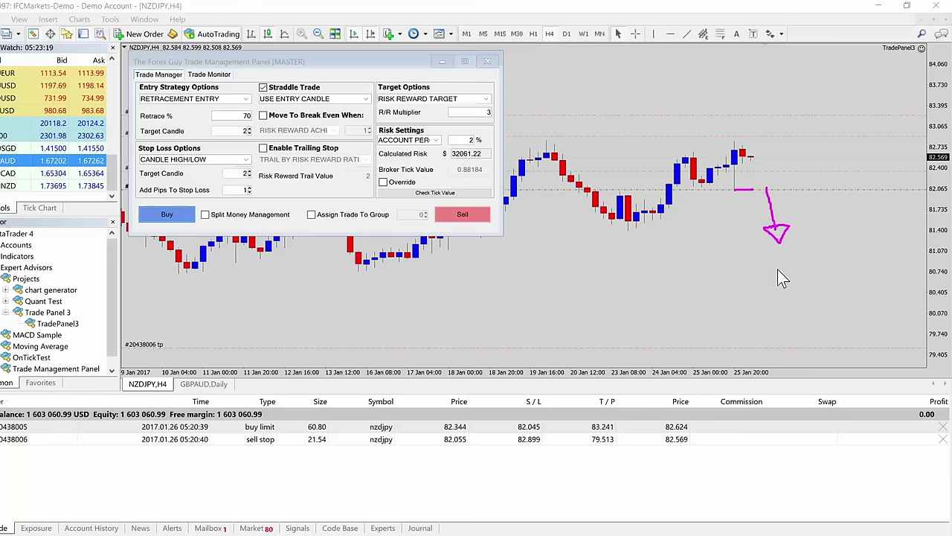
- Move the take profit of the NZDJPY sell stop order to 81.146 on the chart
key(Escape)
drag(804, 350, 809, 247)
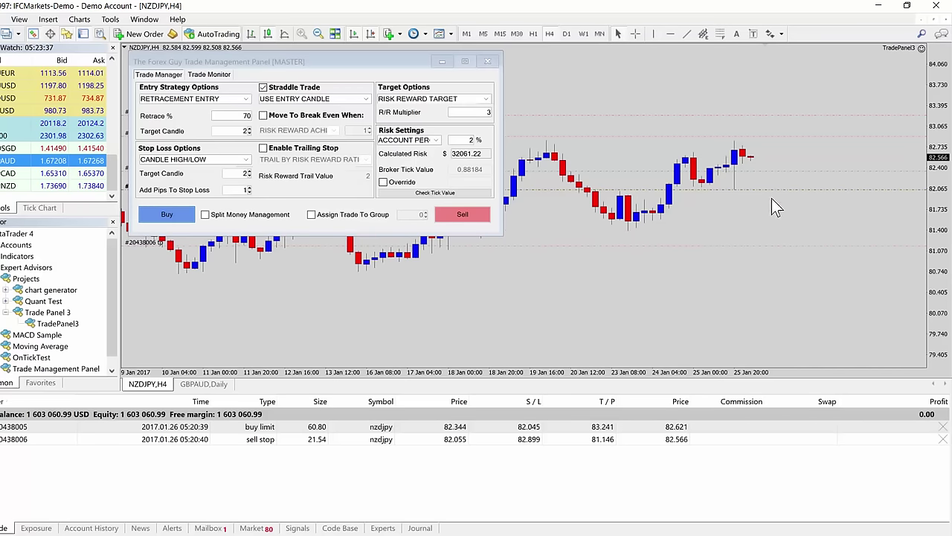
drag(765, 173, 778, 227)
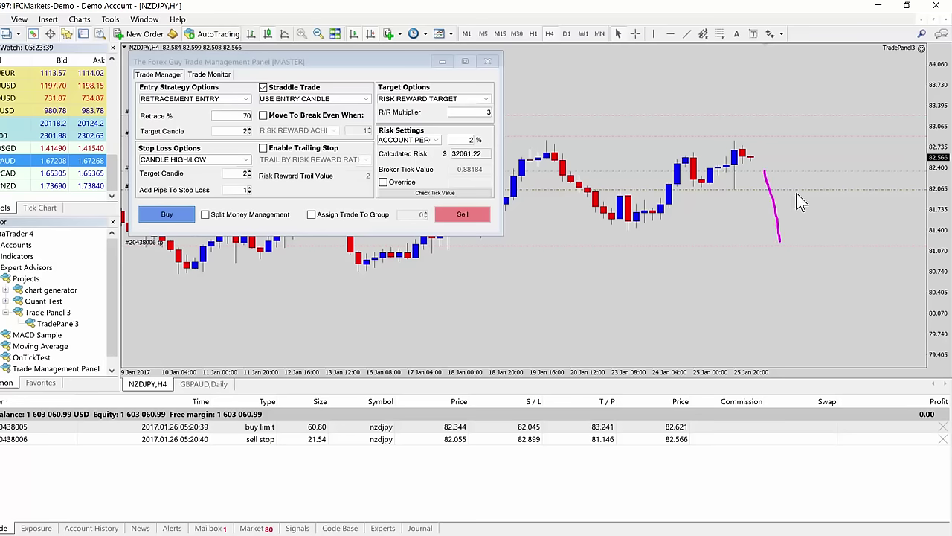
key(Escape)
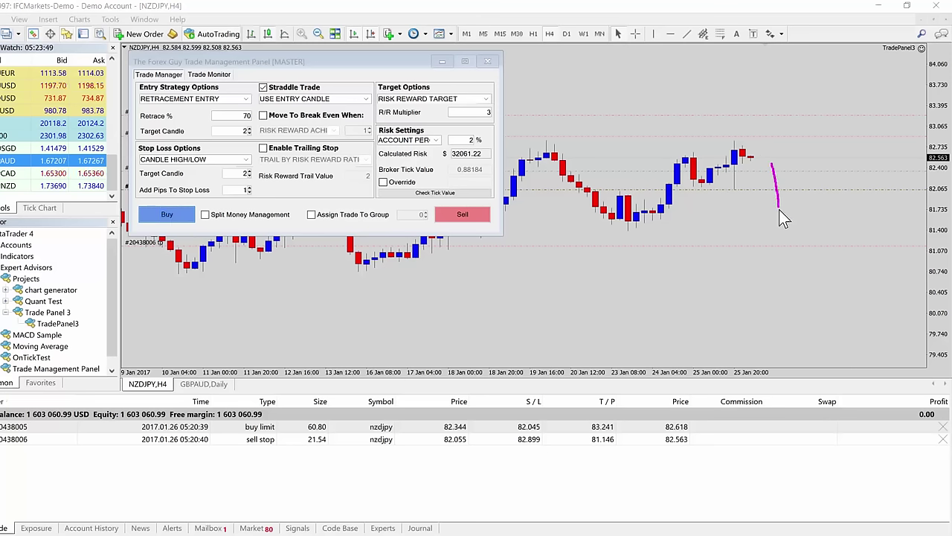
drag(779, 209, 788, 245)
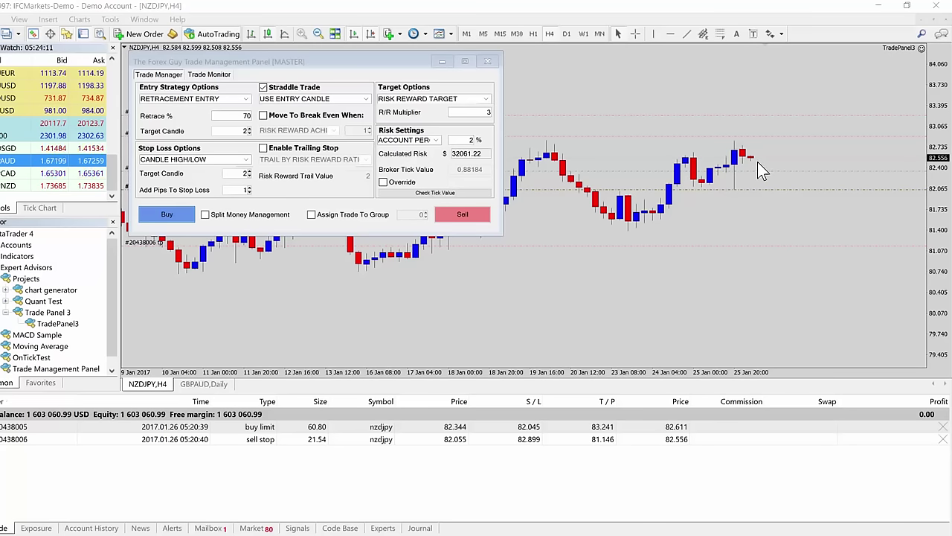
drag(757, 159, 762, 180)
drag(769, 205, 804, 129)
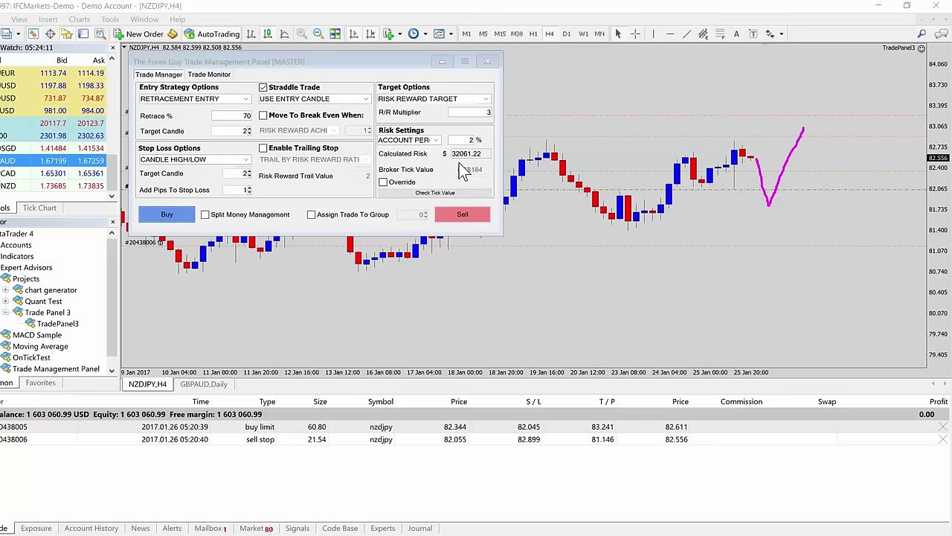
drag(453, 160, 485, 158)
key(Escape)
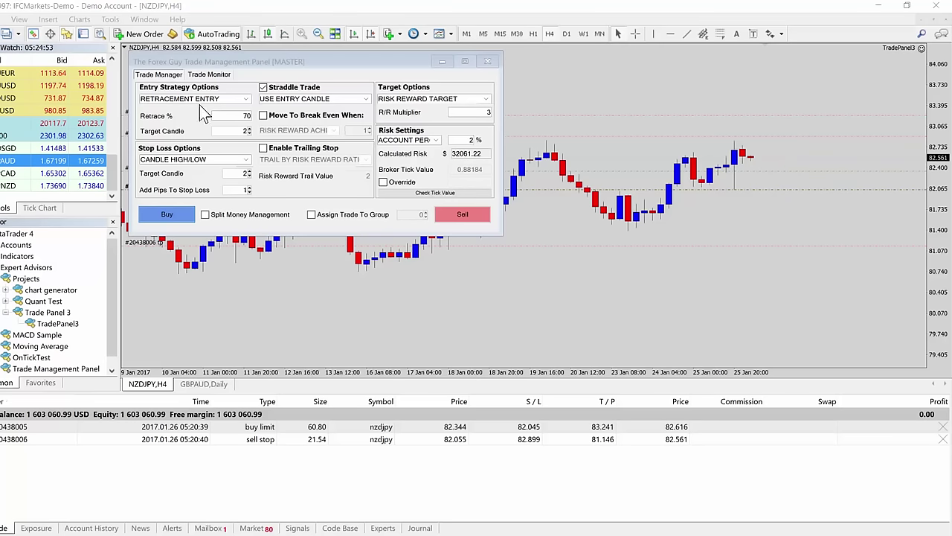
- Delete both pending NZDJPY orders and place the retracement buy order again with the same straddle settings
click(942, 426)
click(943, 426)
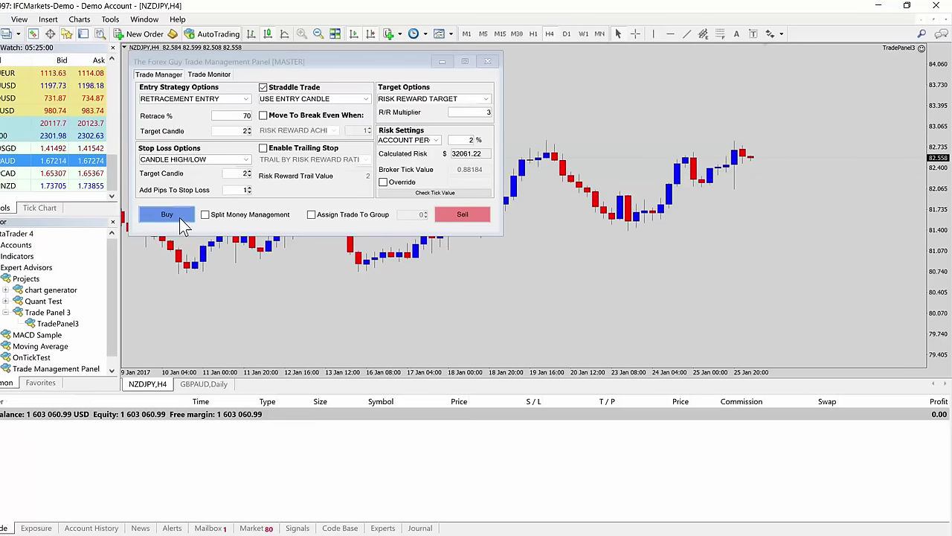
click(179, 217)
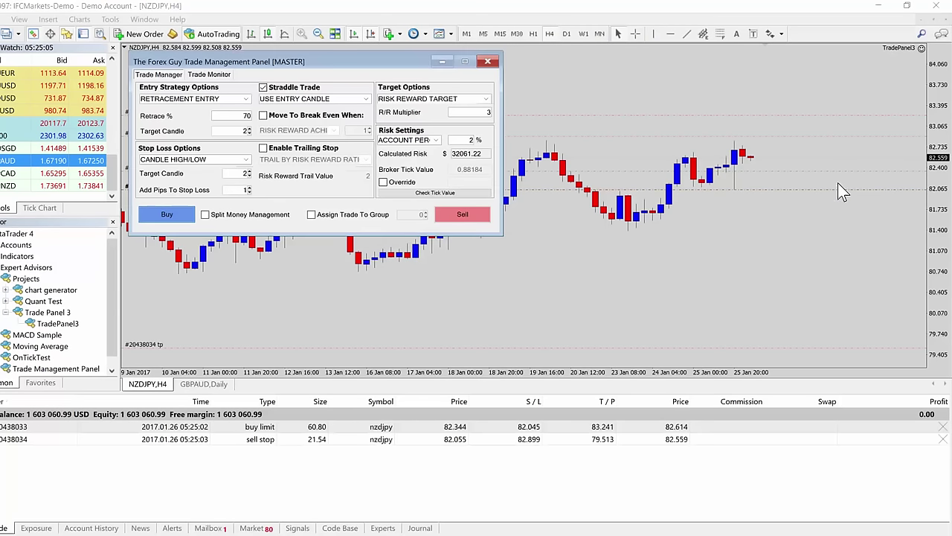
click(770, 158)
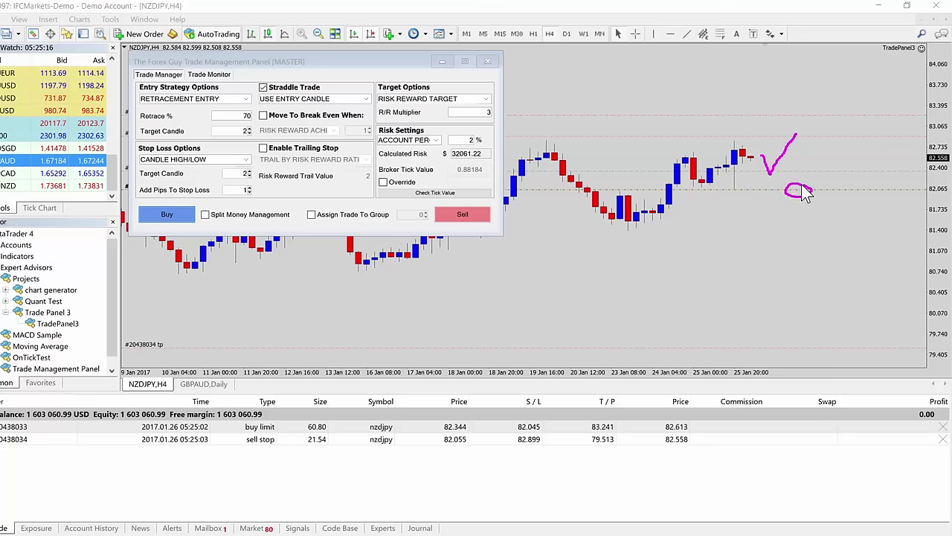
drag(806, 192, 810, 187)
drag(828, 139, 891, 140)
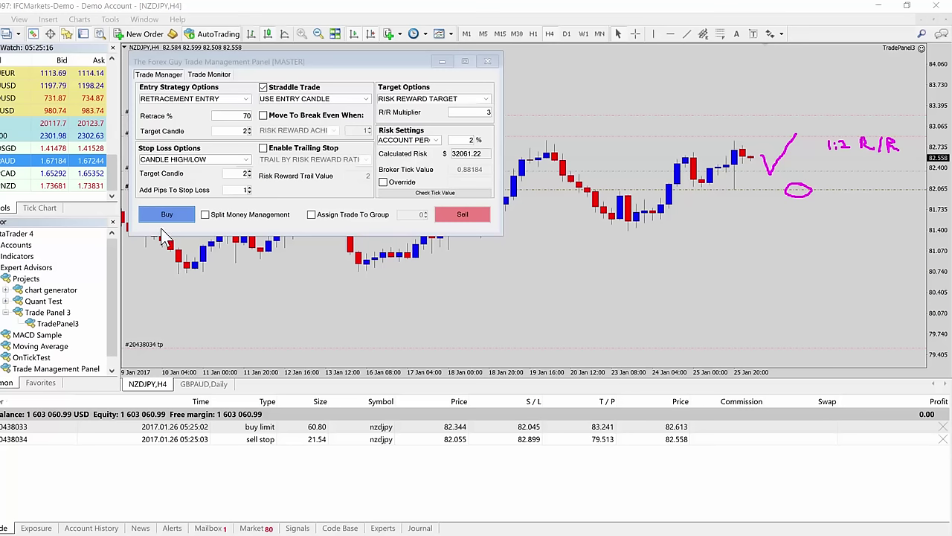
drag(160, 227, 183, 228)
key(Escape)
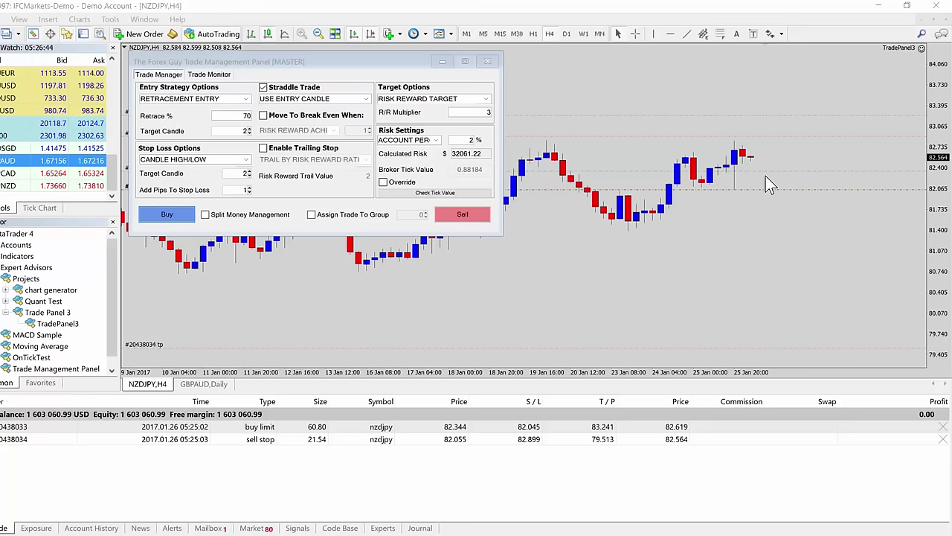
- Delete the pending NZDJPY buy limit and sell stop orders
click(942, 427)
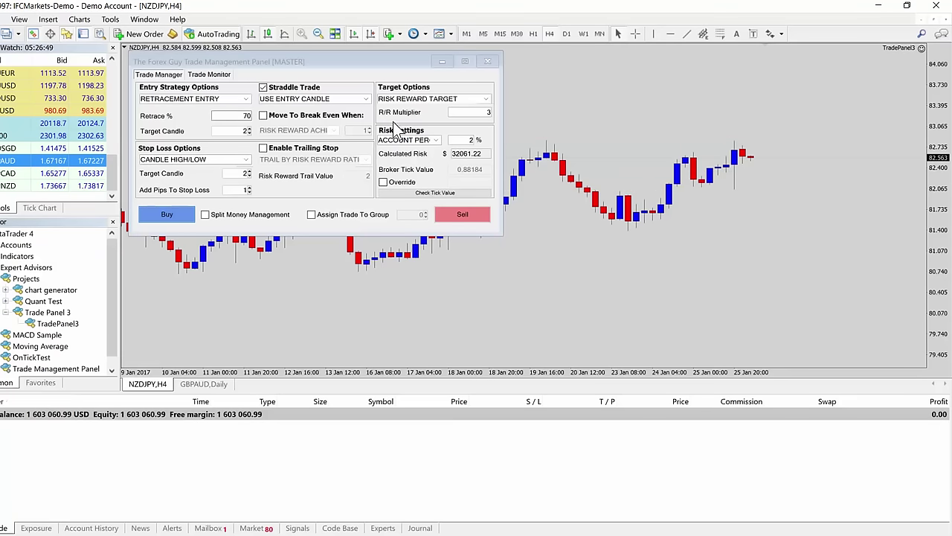
- Place a buy retracement straddle on NZDJPY using the MIRROR TRADE option and a 50% retracement
click(365, 99)
click(342, 107)
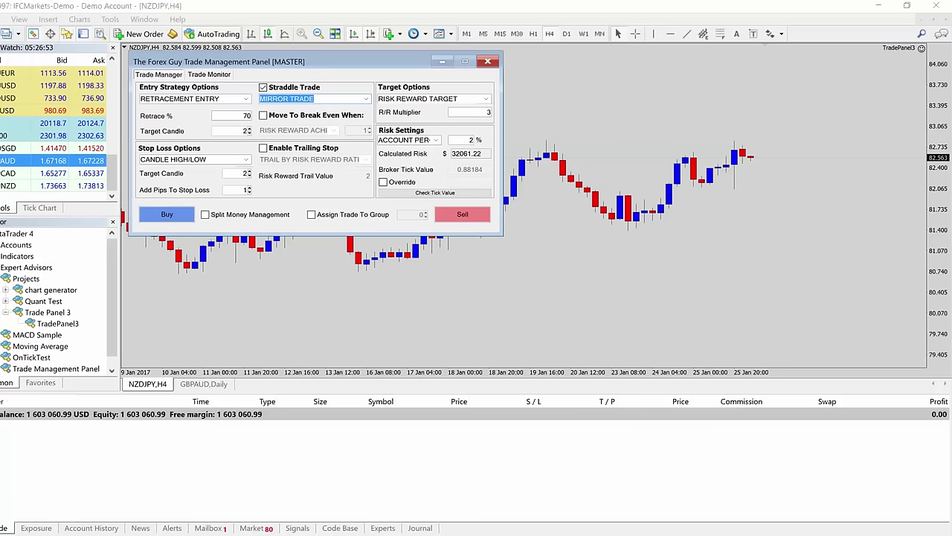
click(324, 107)
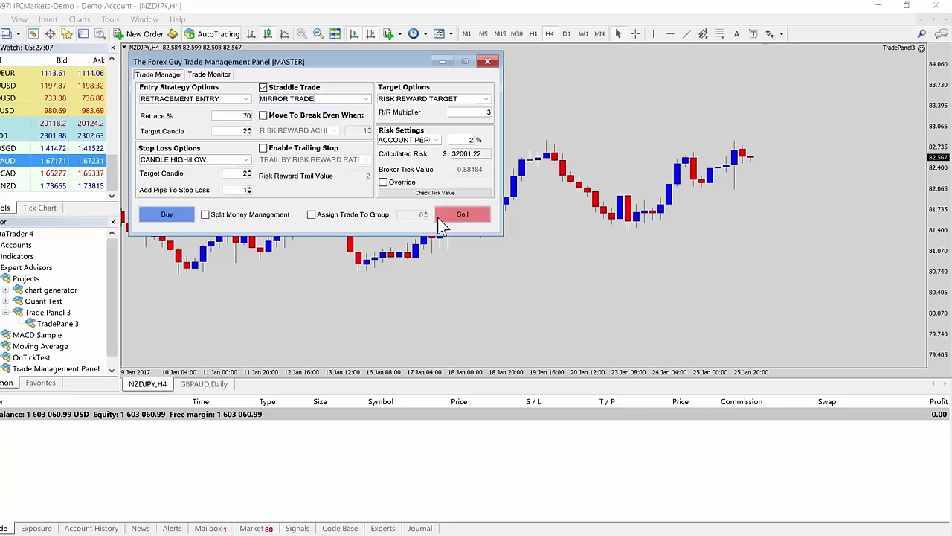
double_click(235, 117)
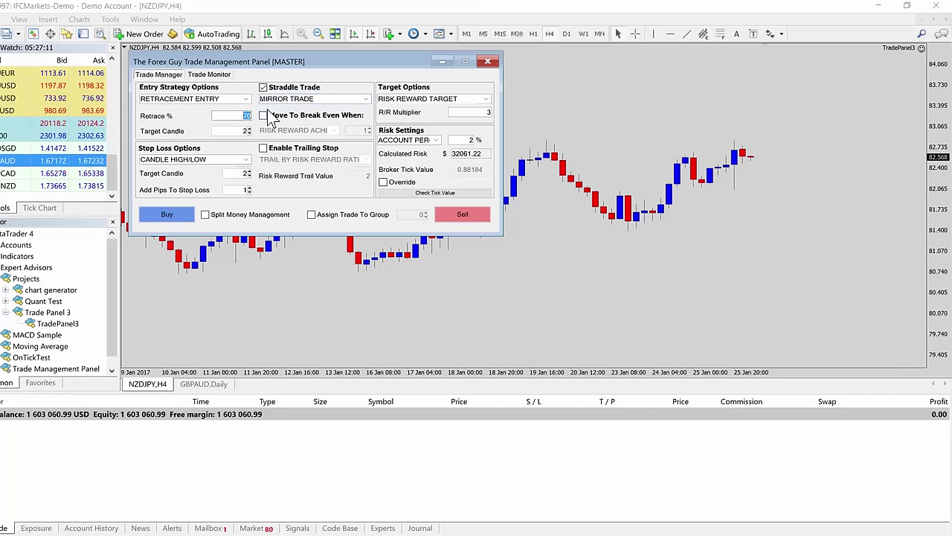
text(50)
click(173, 215)
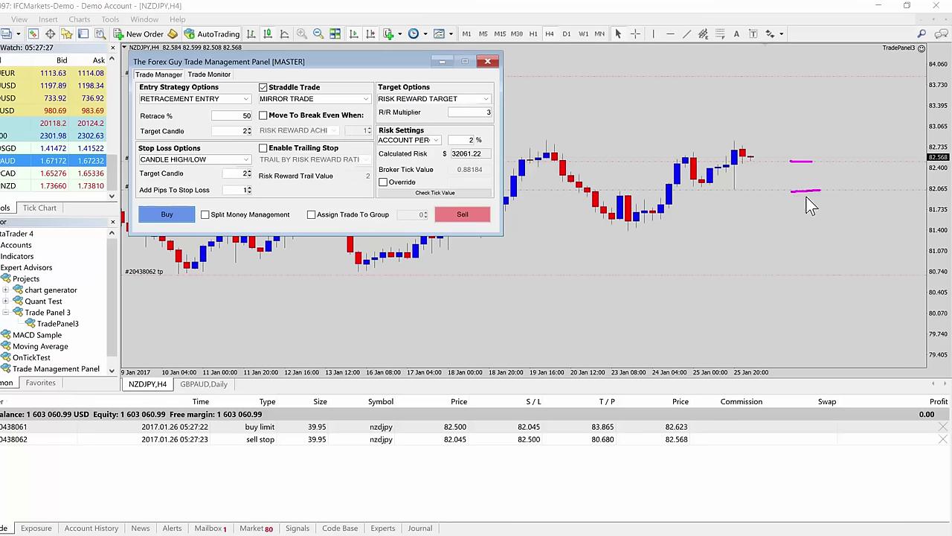
- Examine the entry and stop loss levels of the mirrored NZDJPY buy limit and sell stop orders, along with the possible price paths
drag(807, 205, 812, 200)
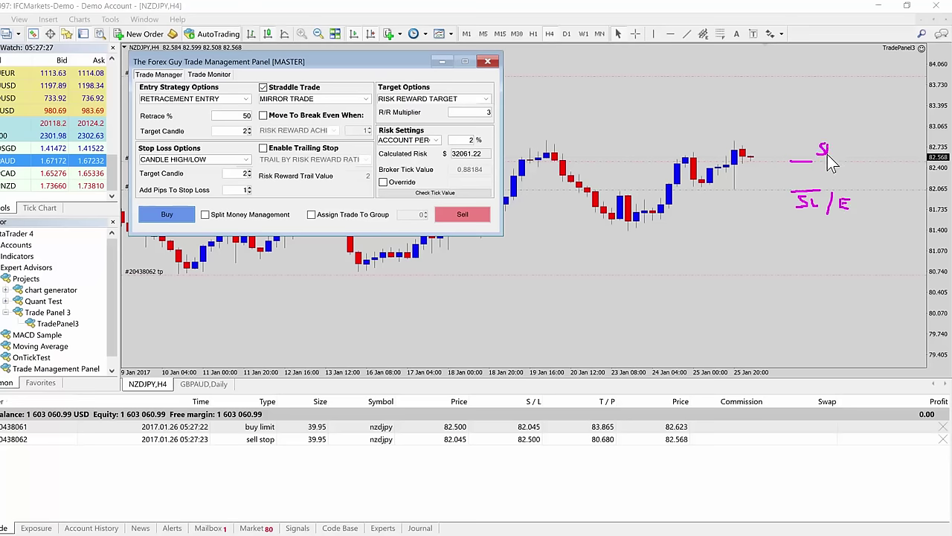
drag(851, 141, 856, 152)
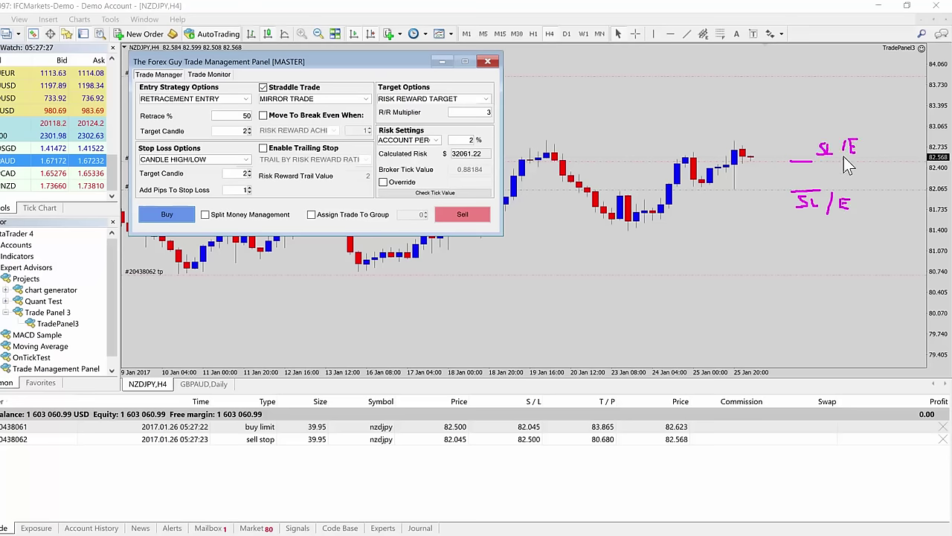
key(Escape)
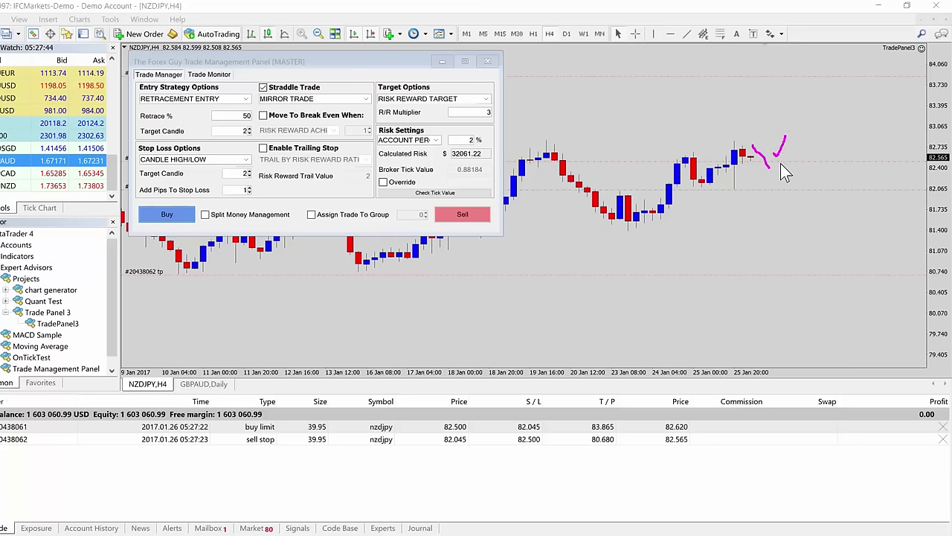
drag(770, 168, 773, 172)
drag(772, 170, 814, 119)
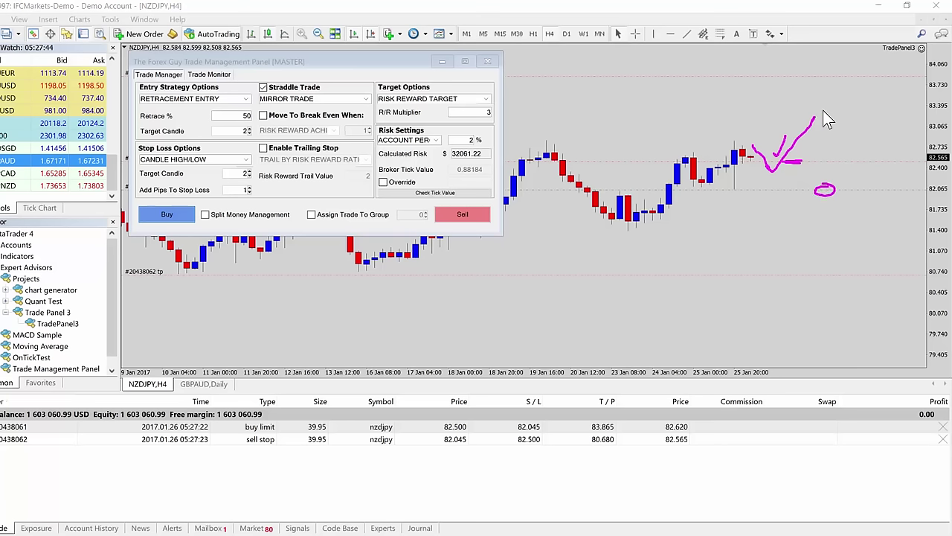
key(Escape)
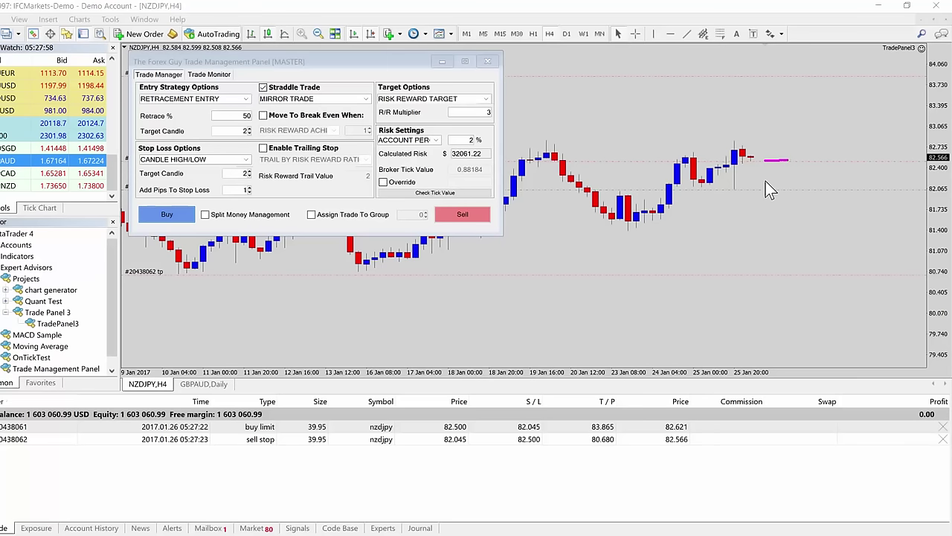
drag(763, 191, 789, 192)
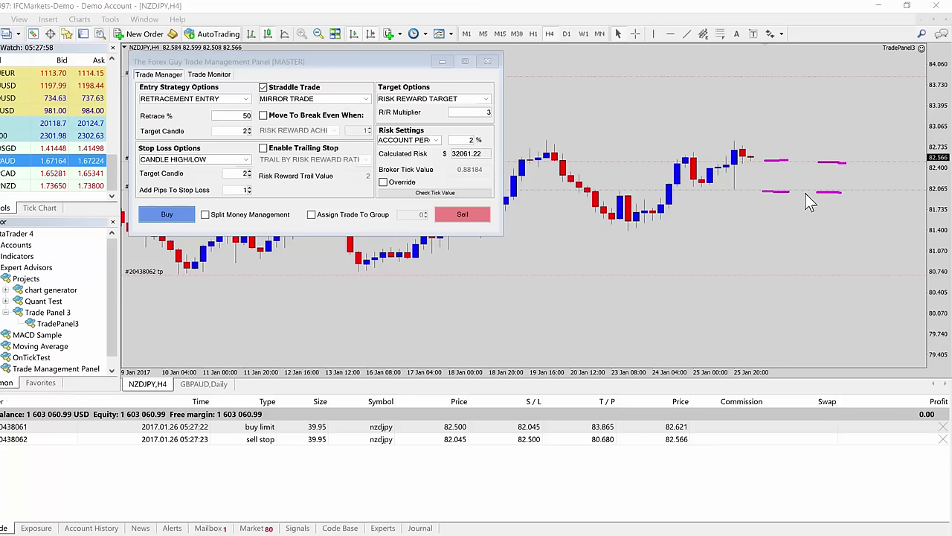
key(Escape)
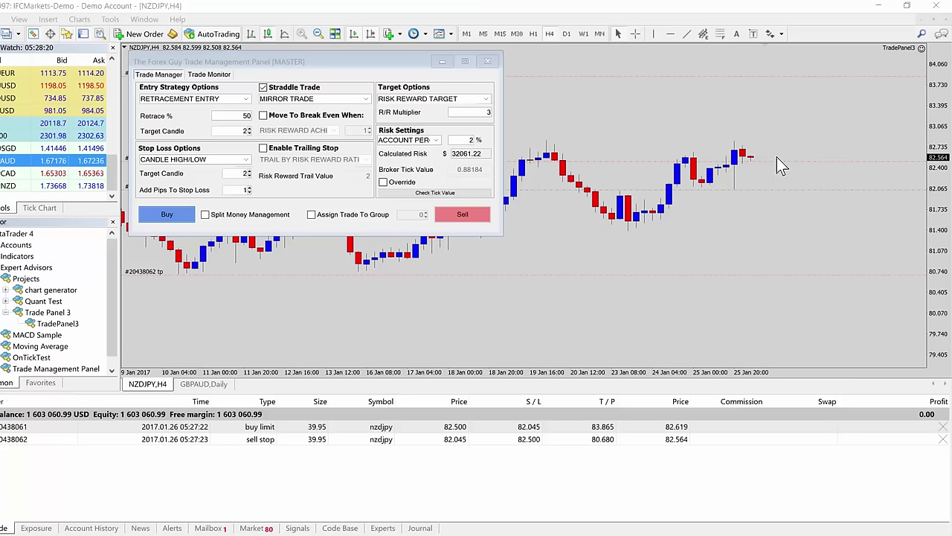
mouse_move(777, 157)
mouse_down()
mouse_move(801, 165)
mouse_move(774, 165)
mouse_up()
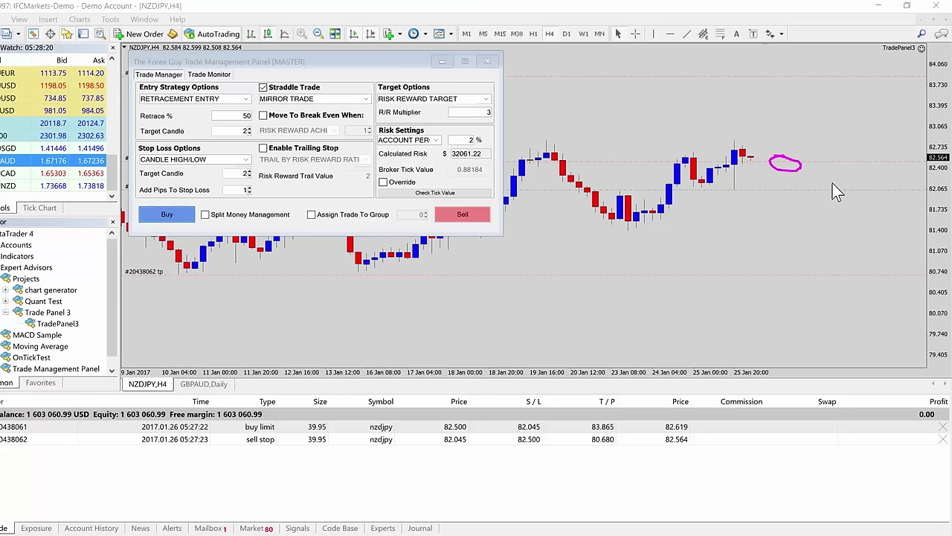
drag(846, 194, 819, 187)
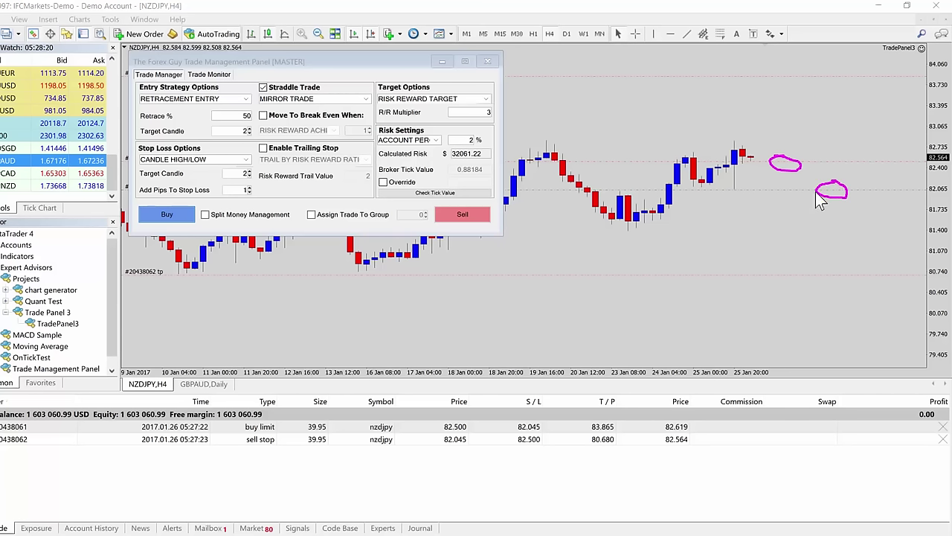
key(Escape)
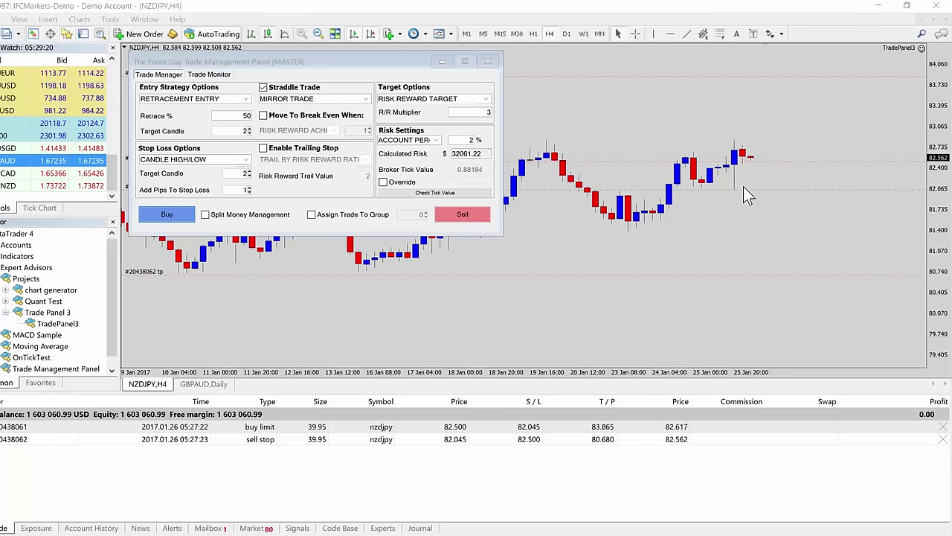
- Set the straddle mode to USE ENTRY CANDLE and examine the high and low of the entry candle
click(367, 98)
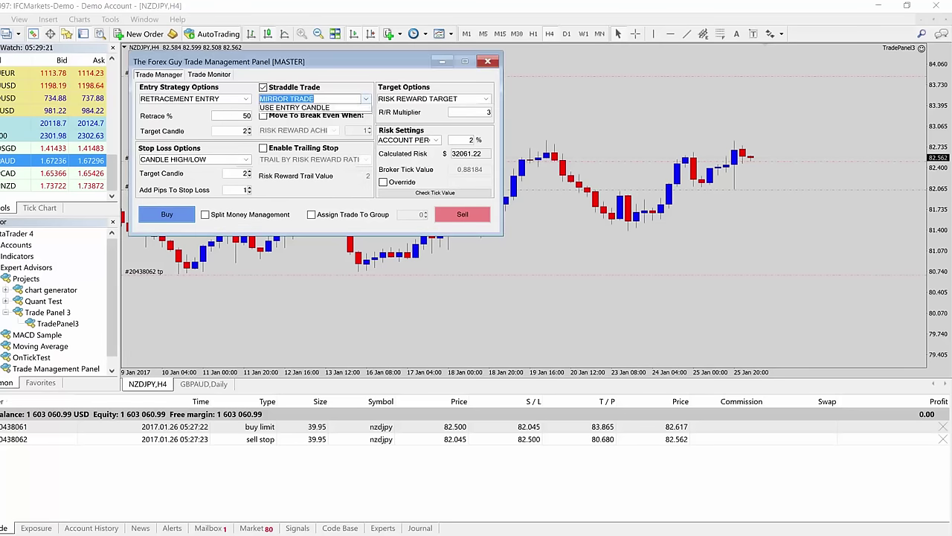
click(331, 116)
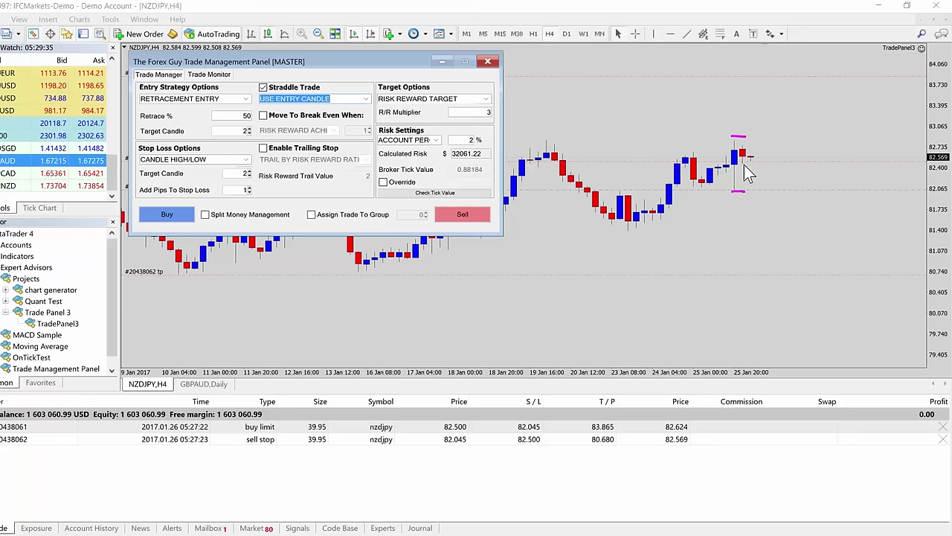
click(741, 210)
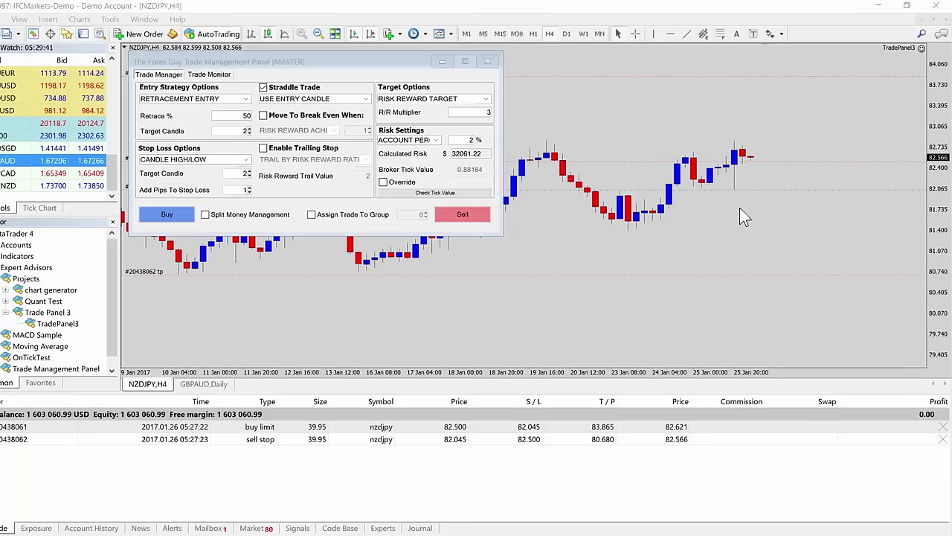
- Review the monitored trades in the trade panel and delete both pending NZDJPY orders
click(336, 58)
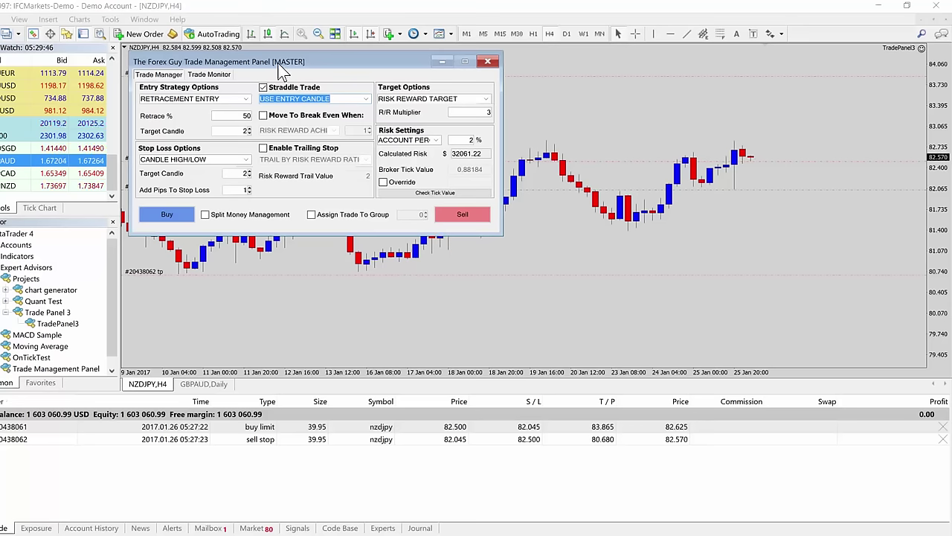
click(209, 74)
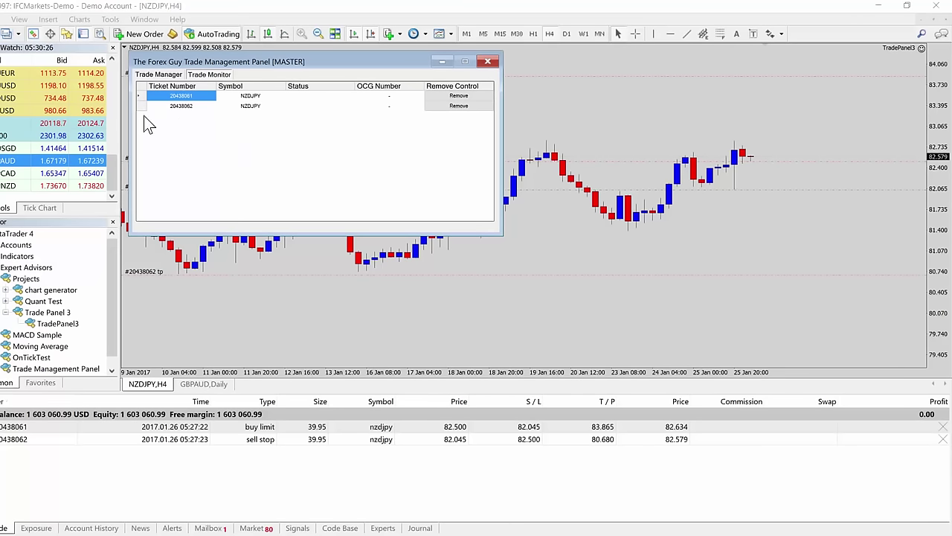
click(943, 426)
click(942, 428)
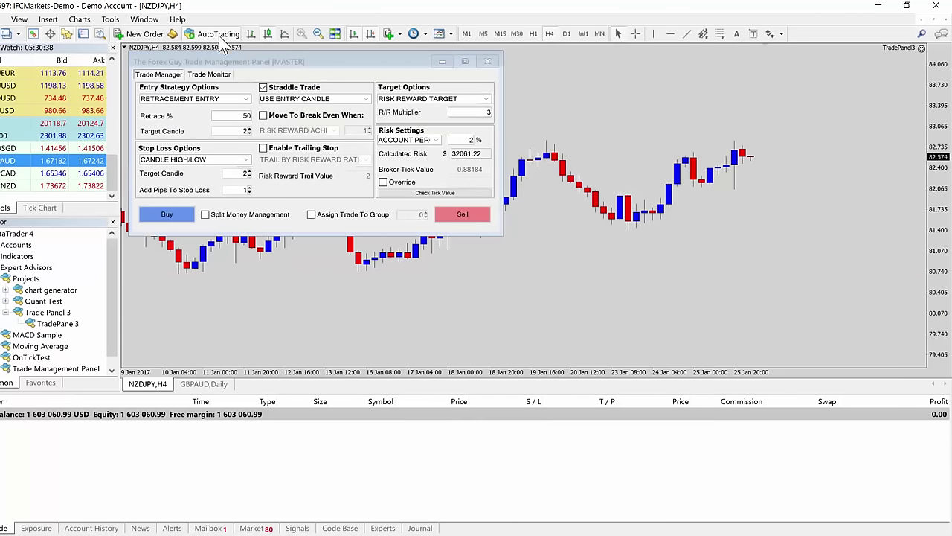
- Place a buy straddle on NZDJPY with the GET ME IN THE DAMM TRADE entry, candle 2, 50% retracement and split money management
click(245, 98)
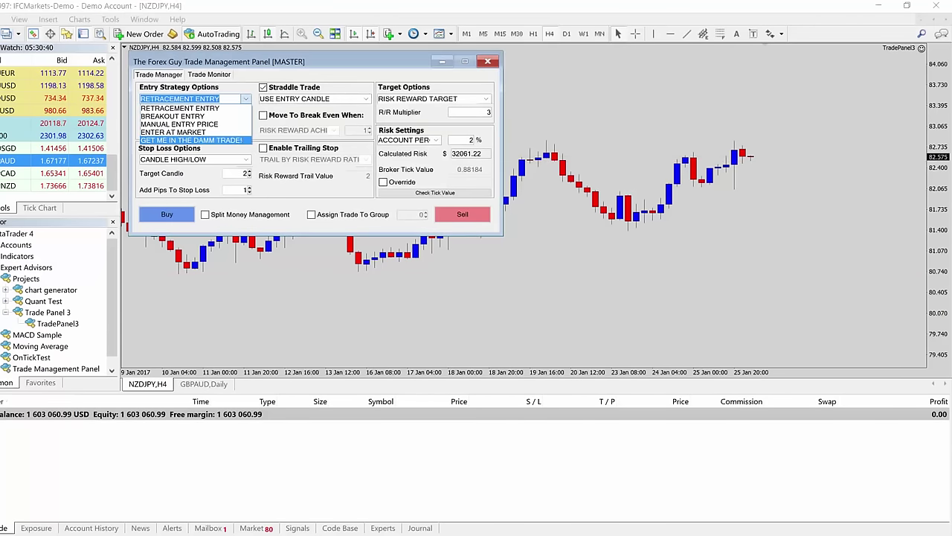
click(246, 145)
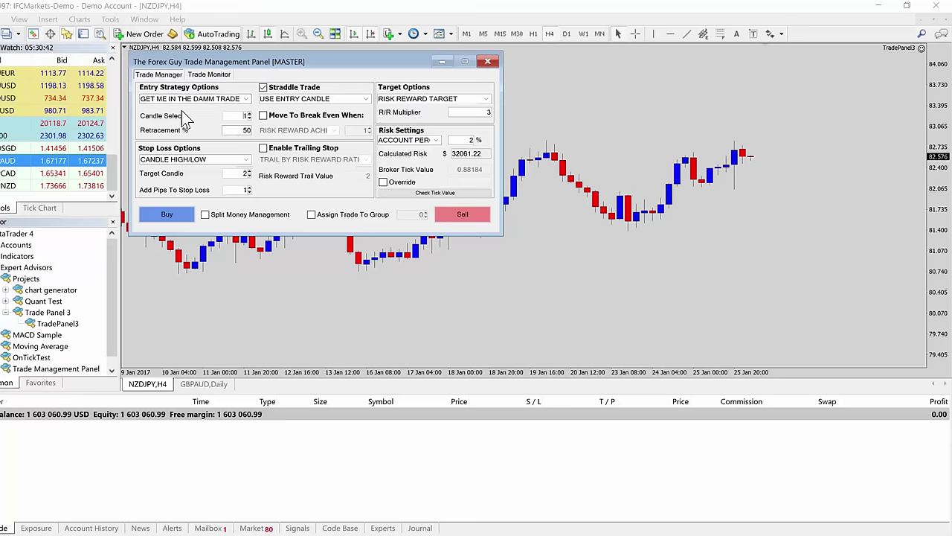
click(237, 216)
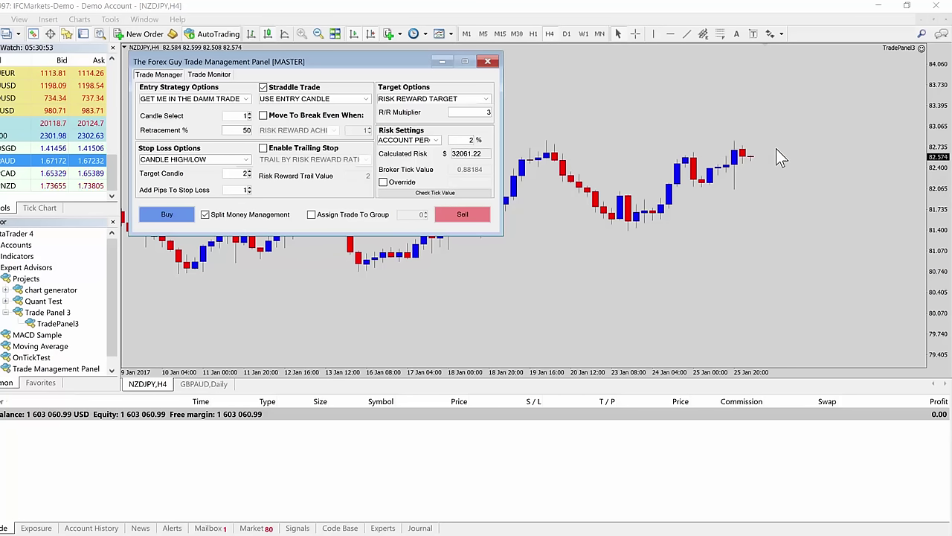
click(171, 218)
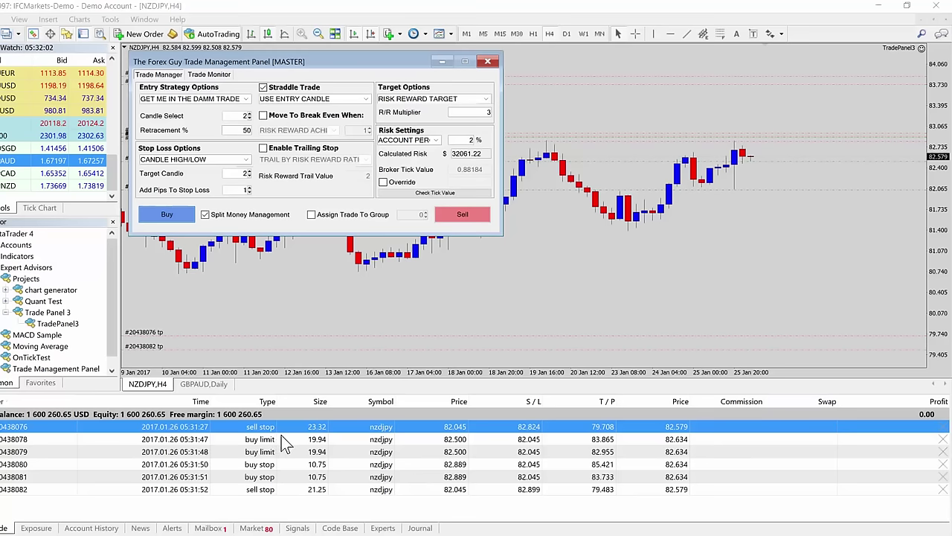
- Delete the leftover 23.32-lot NZDJPY sell stop order and review the status of the remaining orders in the trade monitor
click(943, 426)
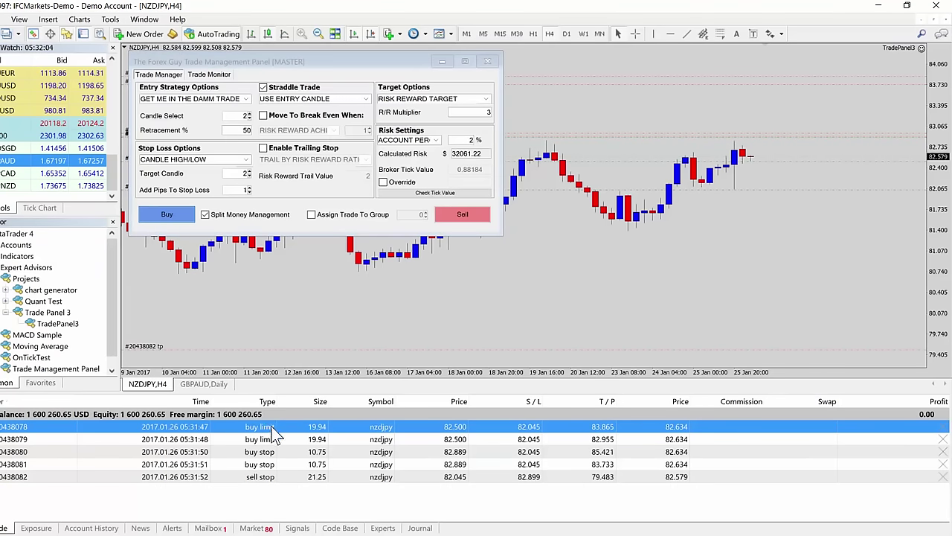
click(209, 75)
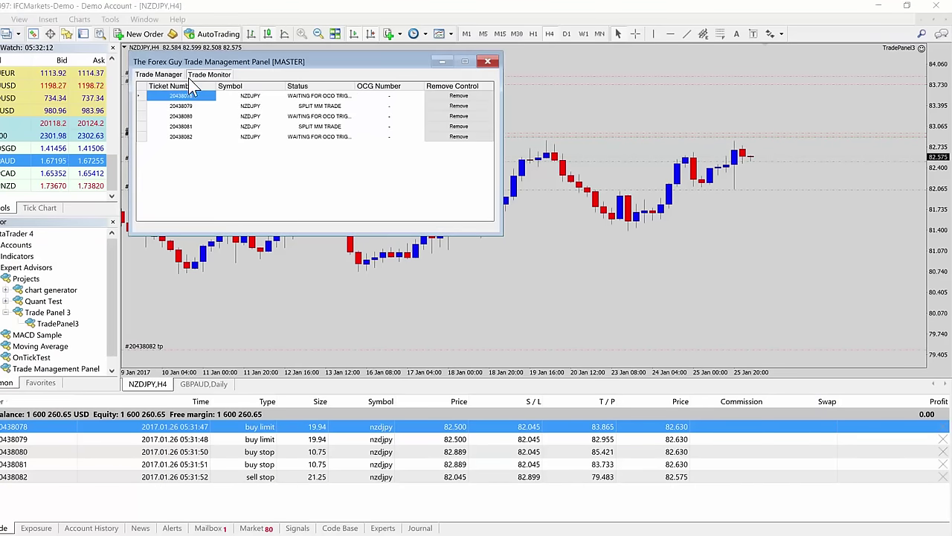
click(163, 75)
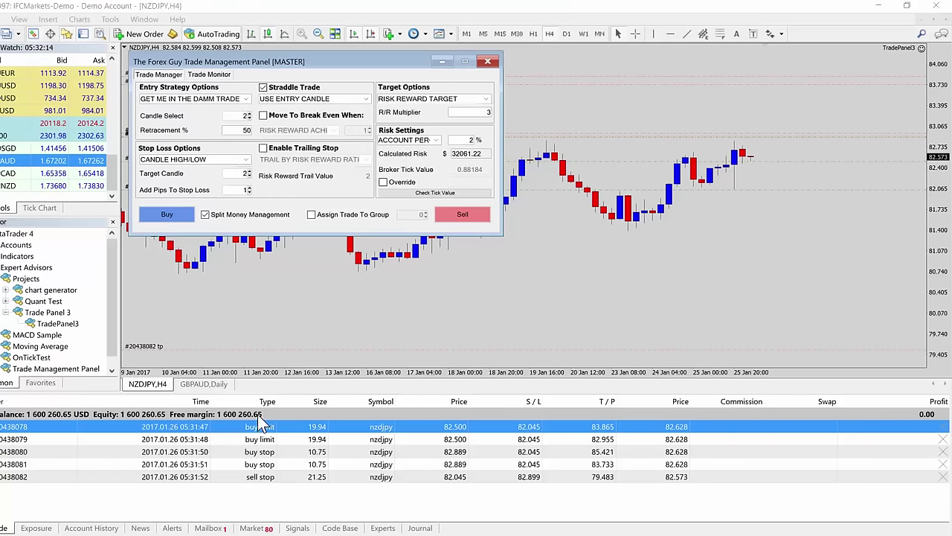
- Examine how the buy limit pair, the buy stop pair and the sell stop order depend on one another
mouse_move(242, 420)
mouse_down()
mouse_move(261, 449)
mouse_move(281, 421)
mouse_move(251, 417)
mouse_move(231, 468)
mouse_move(294, 480)
mouse_move(262, 455)
mouse_up()
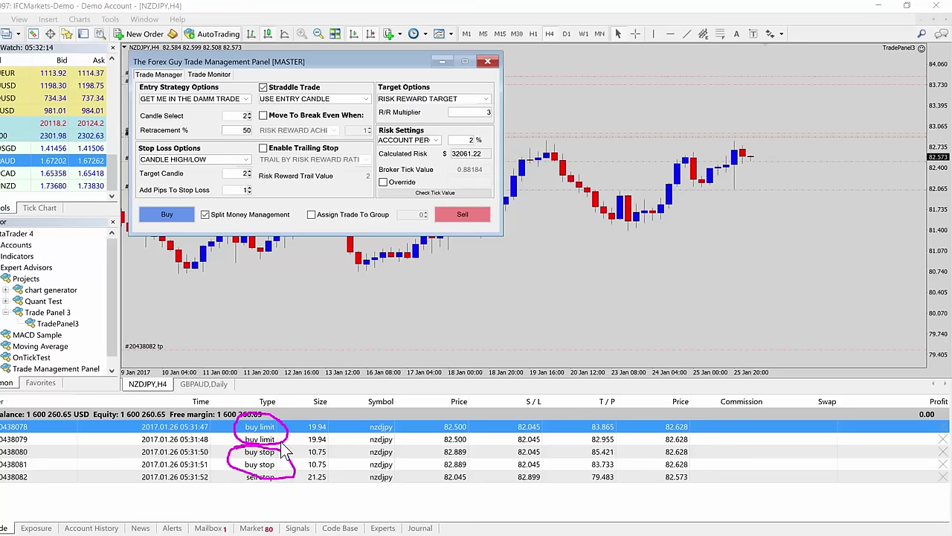
mouse_move(280, 427)
mouse_down()
mouse_move(293, 427)
mouse_move(281, 446)
mouse_up()
key(Escape)
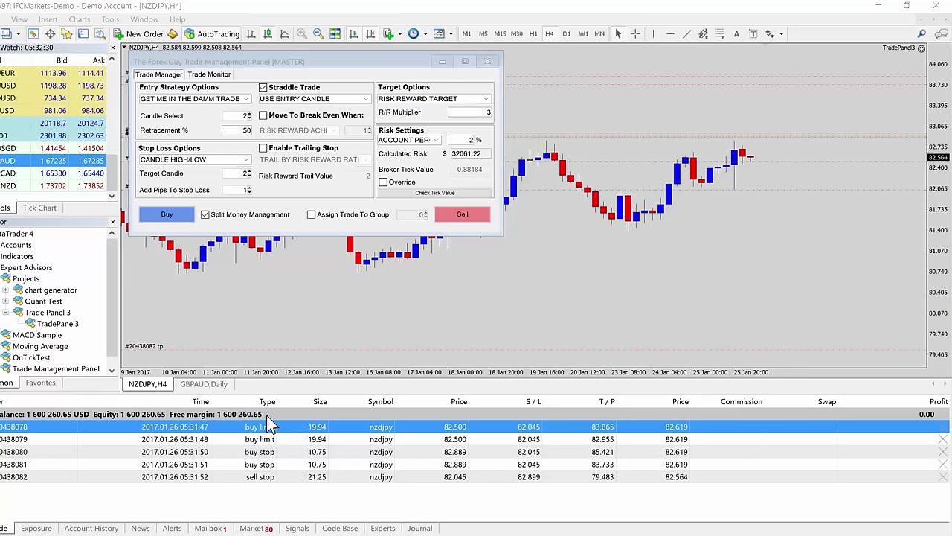
mouse_move(240, 424)
mouse_down()
mouse_move(271, 440)
mouse_move(276, 418)
mouse_move(255, 427)
mouse_move(241, 464)
mouse_move(274, 472)
mouse_move(272, 450)
mouse_move(258, 450)
mouse_move(305, 423)
mouse_up()
drag(285, 424, 301, 438)
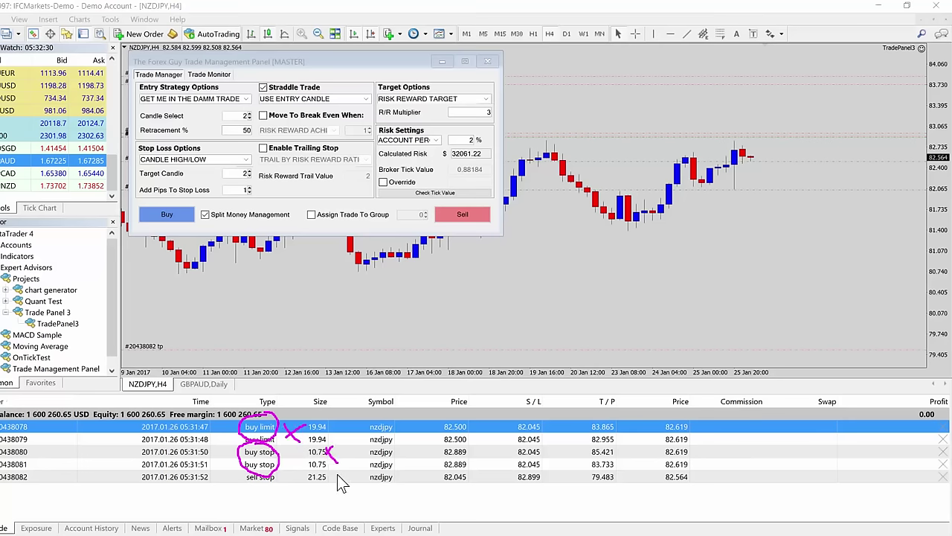
key(e)
drag(284, 479, 304, 479)
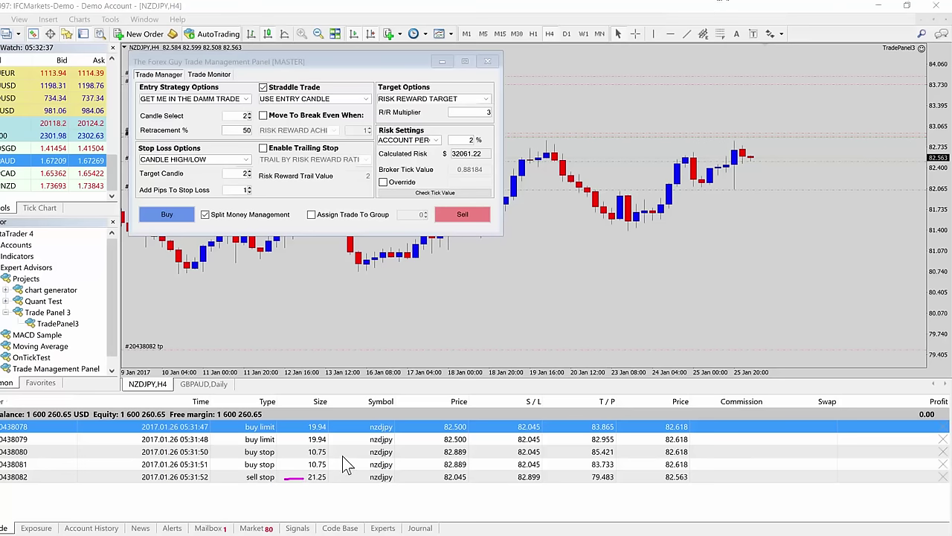
key(e)
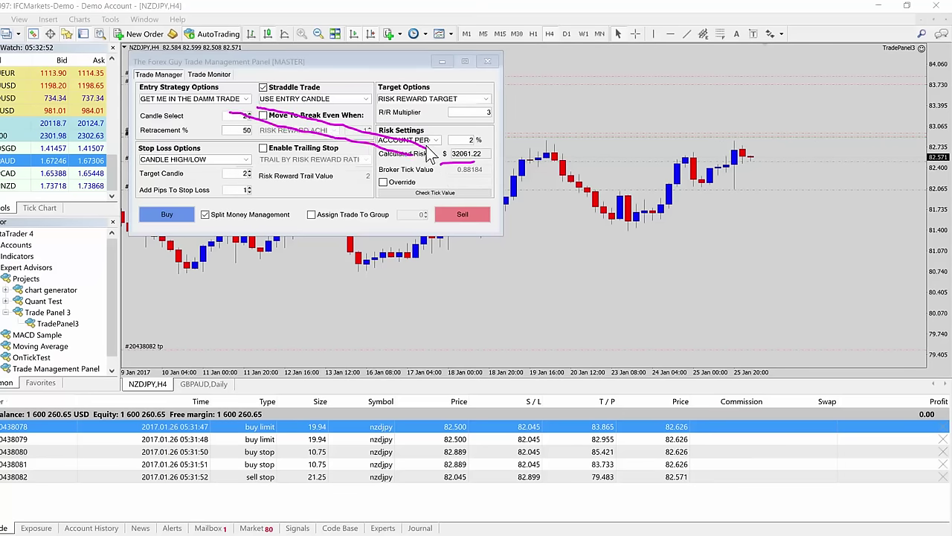
- Compare the lot sizes of the pending NZDJPY orders with the panel's calculated risk amount
drag(427, 169, 266, 189)
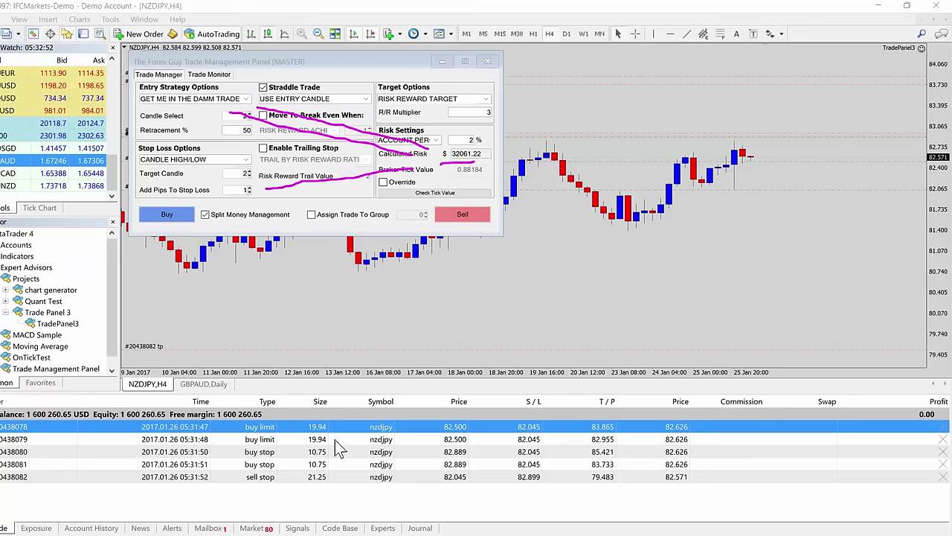
mouse_move(325, 404)
mouse_down()
mouse_move(303, 416)
mouse_move(293, 461)
mouse_move(301, 497)
mouse_move(333, 487)
mouse_move(342, 407)
mouse_move(312, 396)
mouse_up()
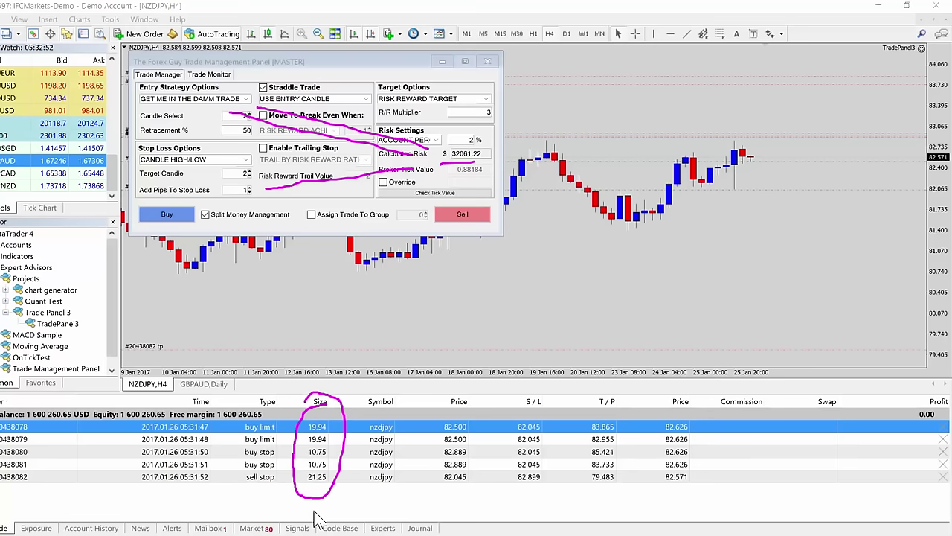
drag(435, 153, 439, 159)
key(Escape)
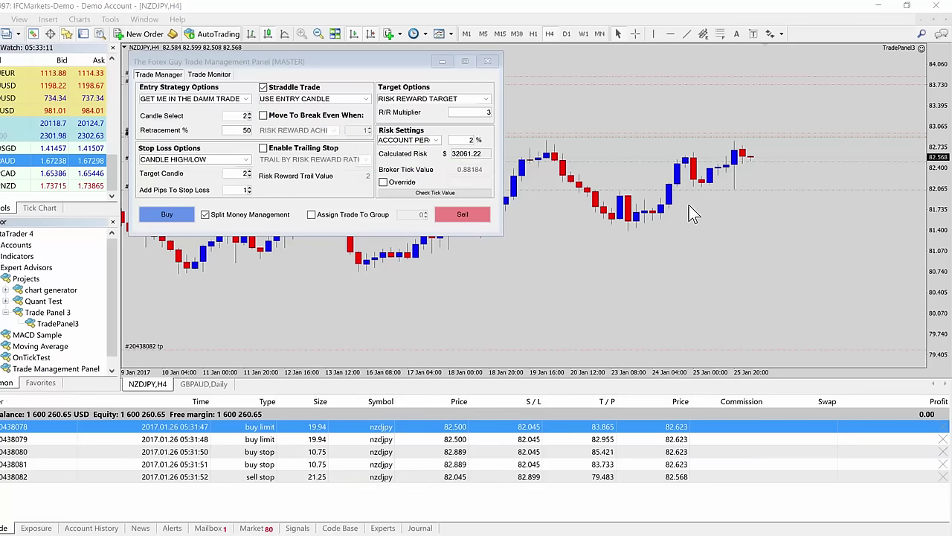